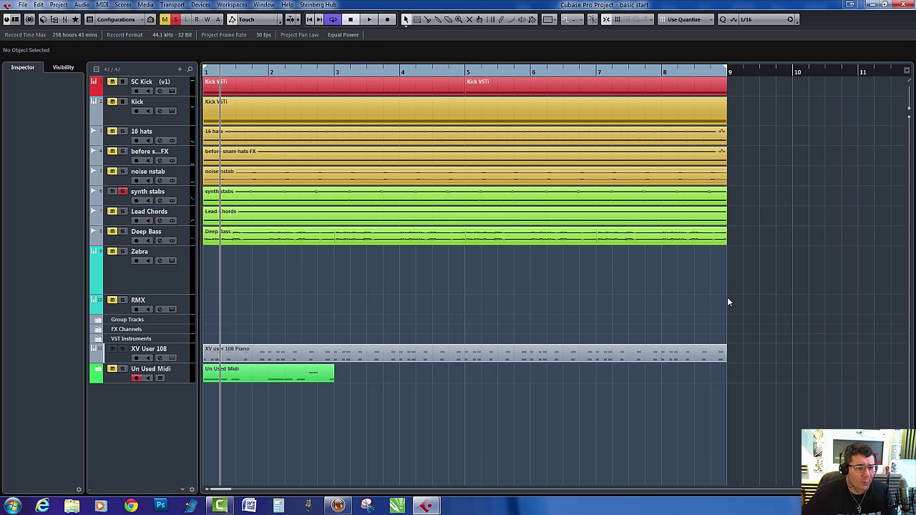
Step: Play the 'basic start' arrangement, then bring up the MixConsole with F3
{"action": "key", "text": "space"}
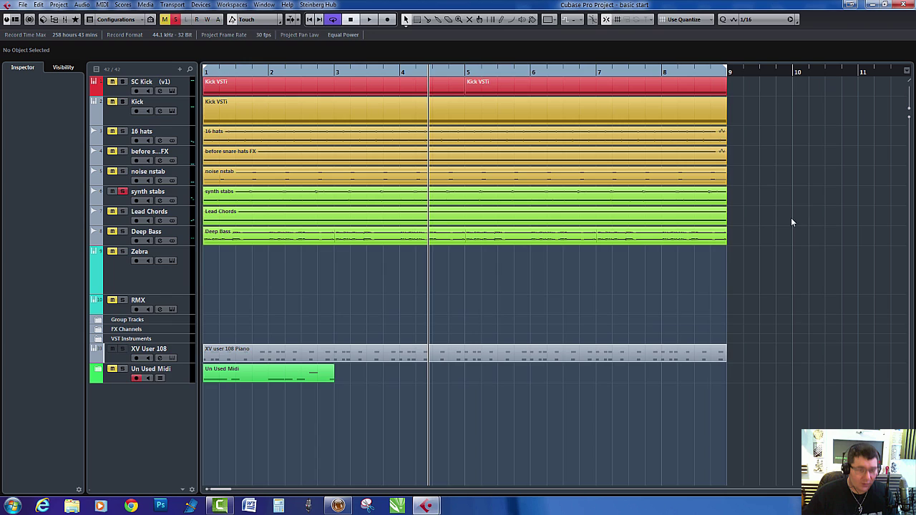
{"action": "key", "text": "F3"}
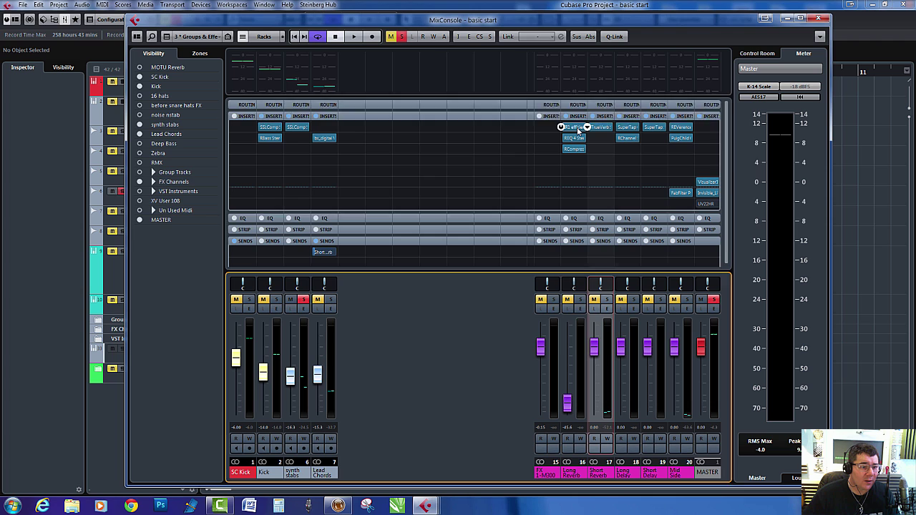
Step: Inspect the Long Reverb channel's IR1, REQ 4 and RCompressor inserts, closing each after viewing
{"action": "left_click", "coordinate": [578, 129]}
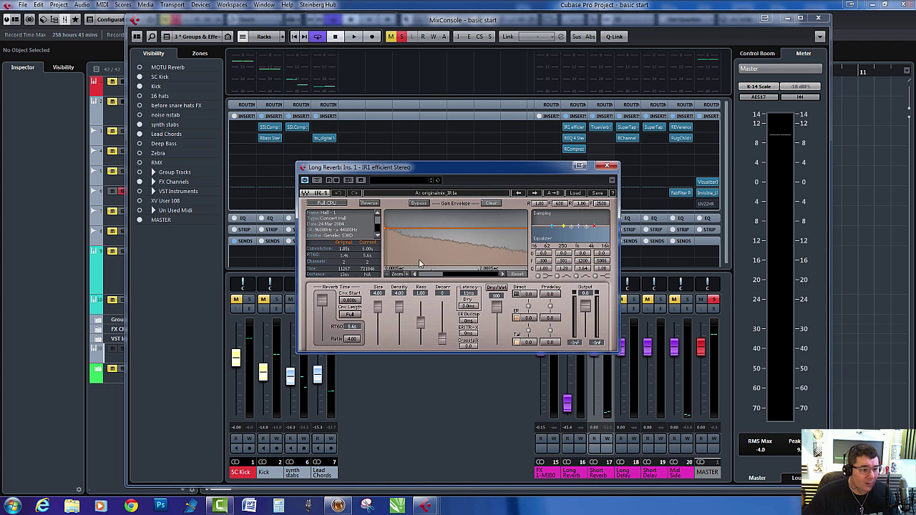
{"action": "left_click", "coordinate": [606, 166]}
{"action": "left_click", "coordinate": [574, 138]}
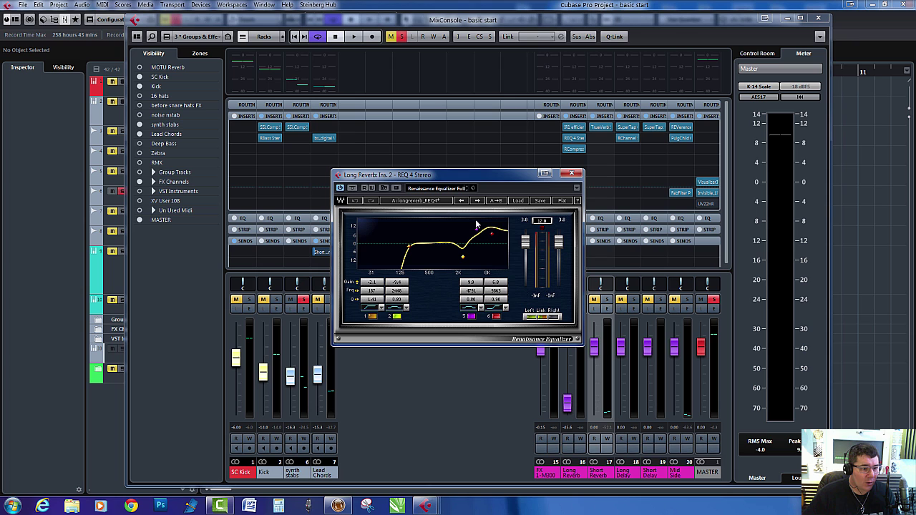
{"action": "left_click", "coordinate": [572, 174]}
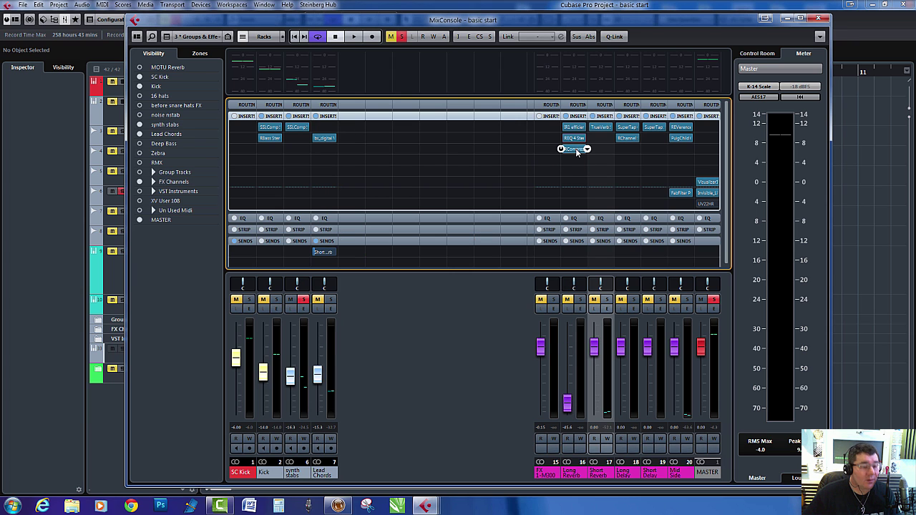
{"action": "left_click", "coordinate": [574, 149]}
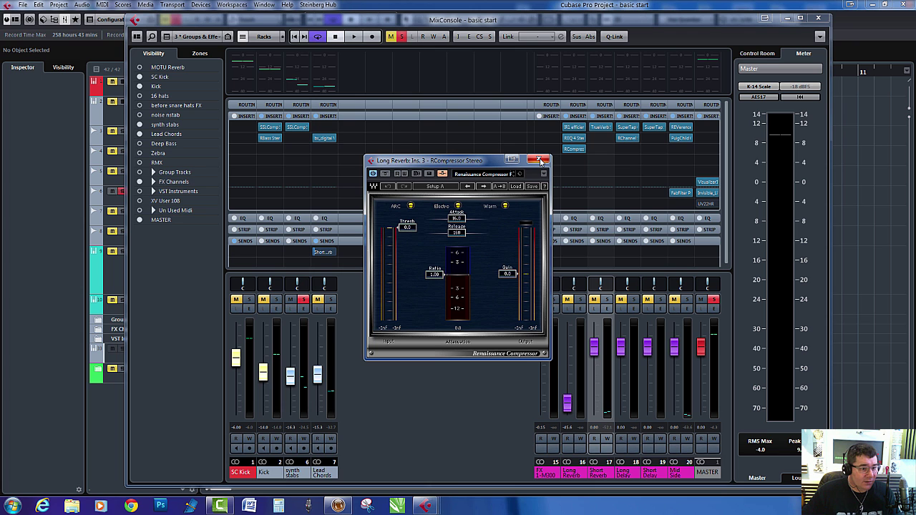
{"action": "left_click", "coordinate": [542, 160]}
Step: Restart playback with synth stabs selected and solo the Long Reverb return channel in the mixer
{"action": "left_click", "coordinate": [818, 17]}
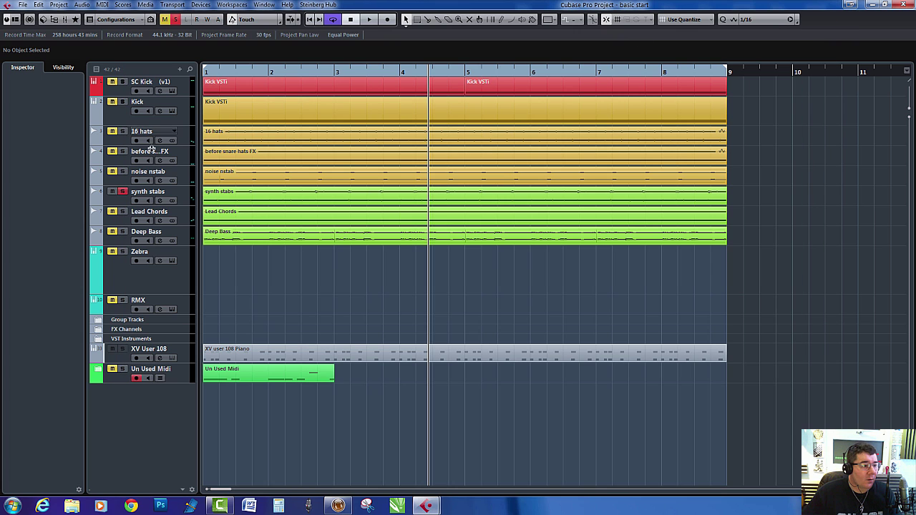
{"action": "key", "text": "space"}
{"action": "left_click", "coordinate": [184, 199]}
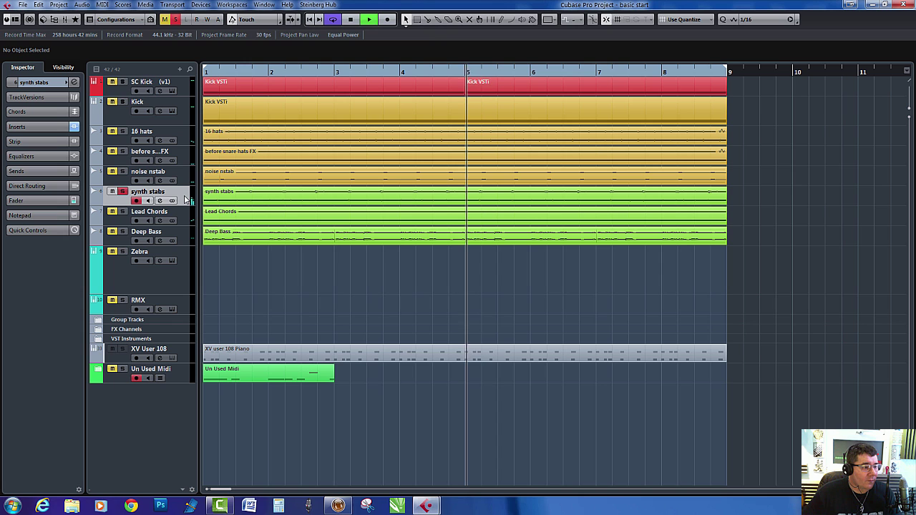
{"action": "key", "text": "F3"}
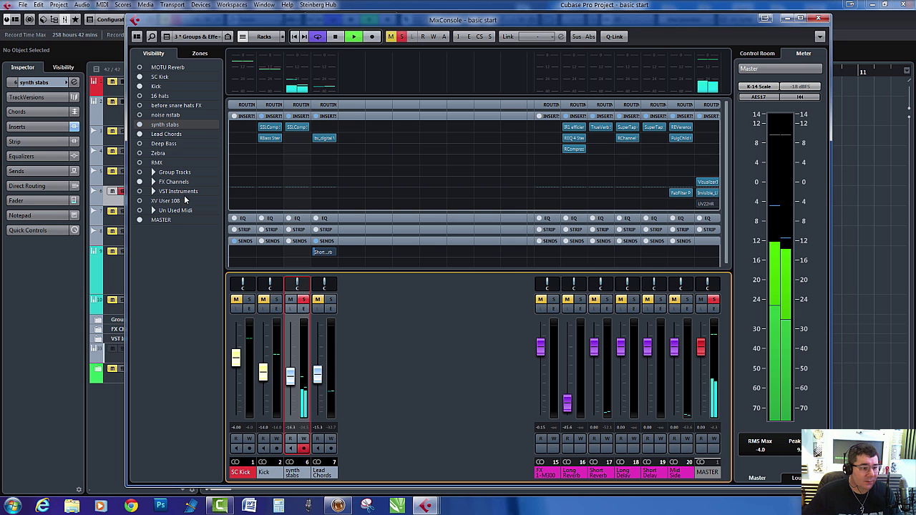
{"action": "left_click", "coordinate": [581, 302]}
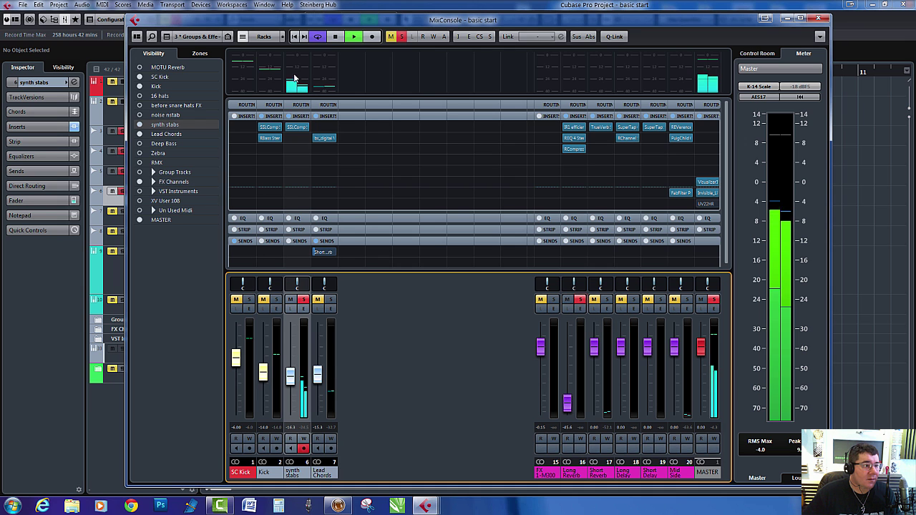
Step: Reposition the MixConsole beside the track list, selecting the noise nstab track before reopening it
{"action": "left_click_drag", "start_coordinate": [286, 19], "coordinate": [445, 32]}
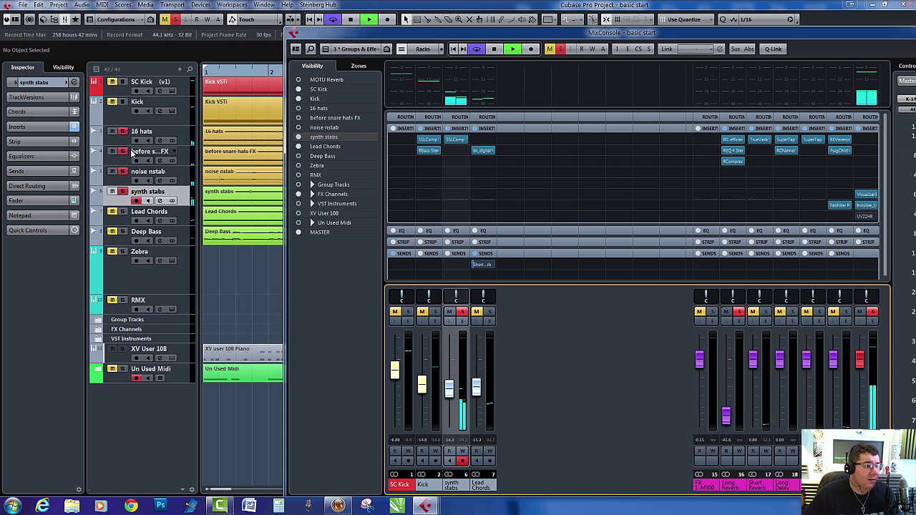
{"action": "key", "text": "F3"}
{"action": "left_click", "coordinate": [123, 176]}
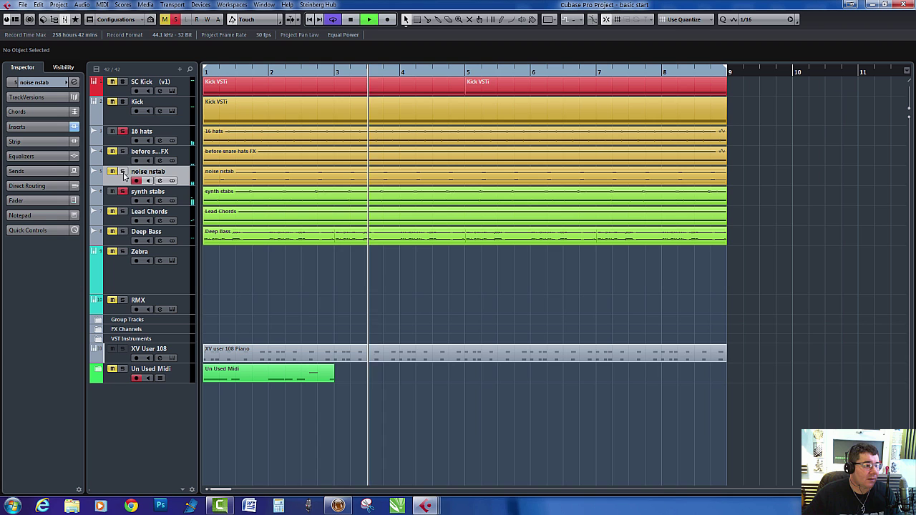
{"action": "key", "text": "F3"}
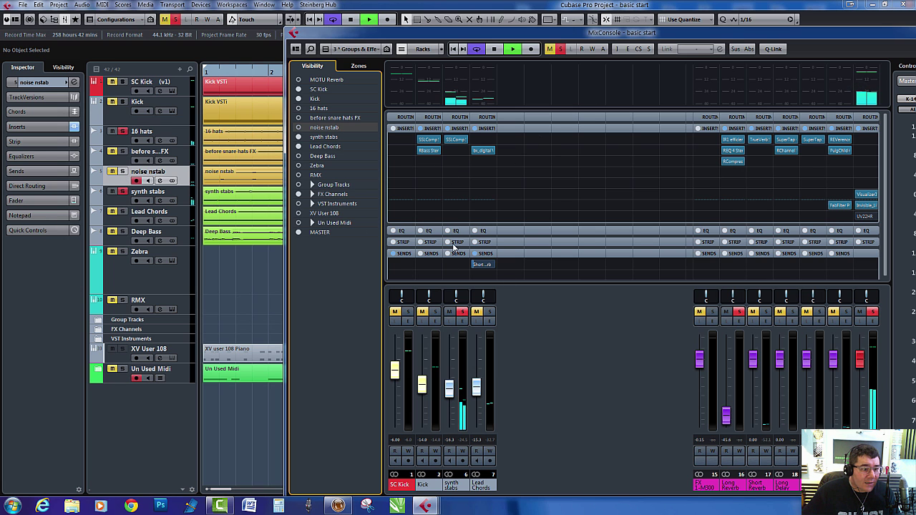
Step: Add a Long Reverb send to the synth stabs channel
{"action": "left_click", "coordinate": [468, 265]}
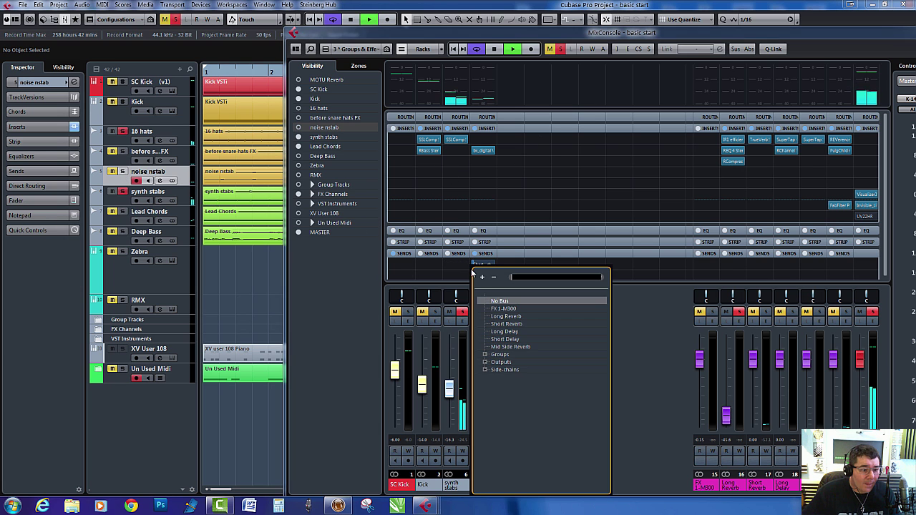
{"action": "left_click", "coordinate": [501, 315]}
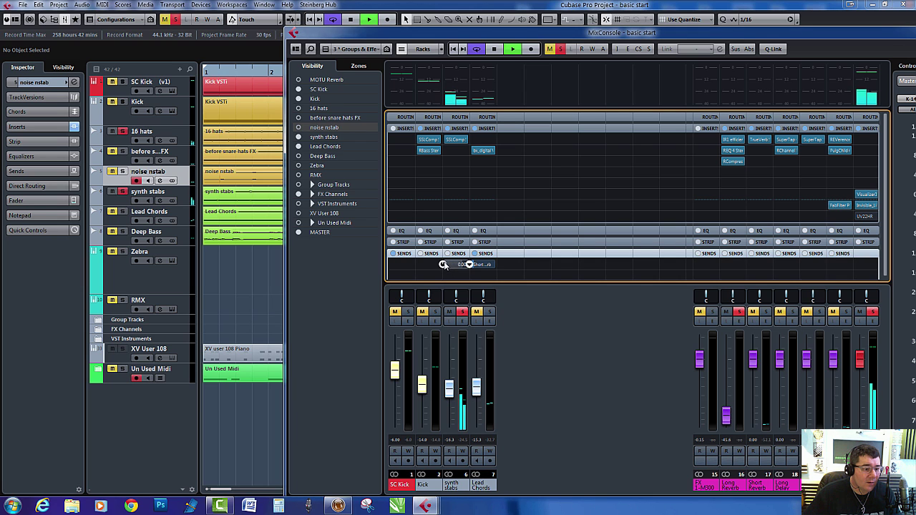
{"action": "mouse_move", "coordinate": [460, 267]}
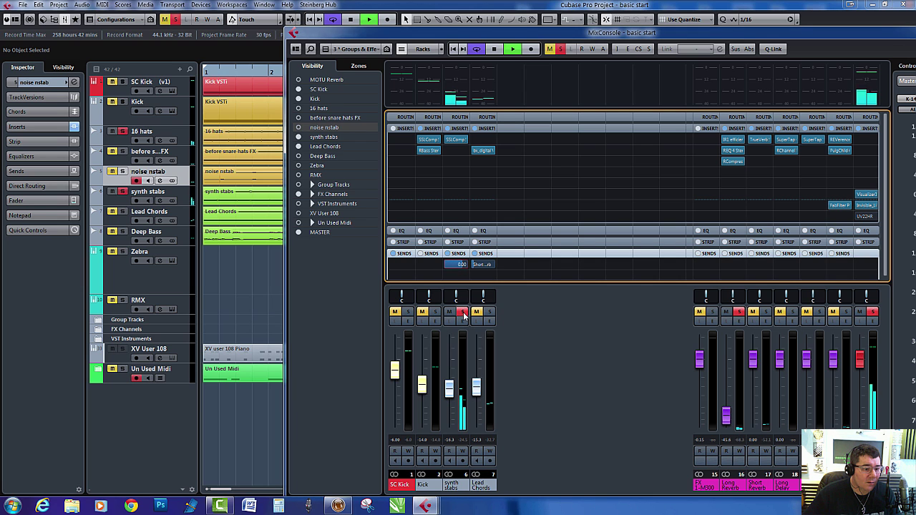
{"action": "left_click", "coordinate": [464, 315]}
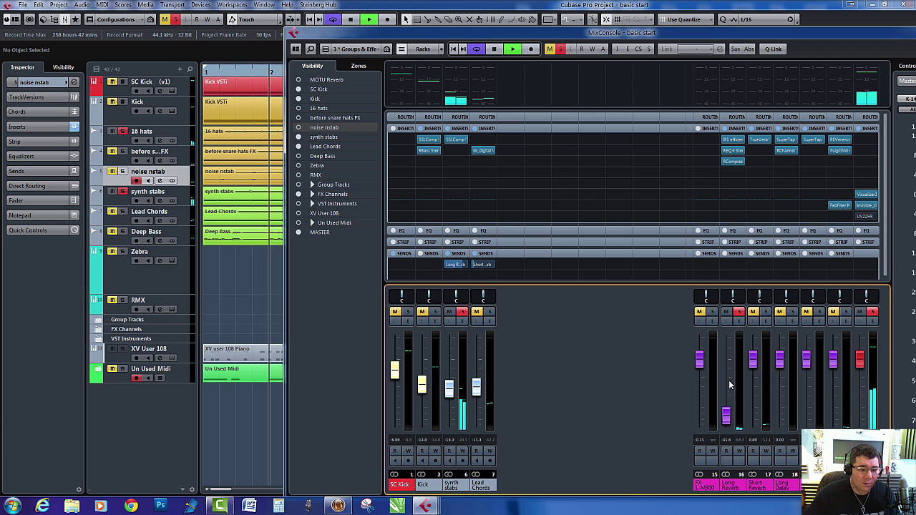
Step: Raise the Long Reverb return fader and bring the synth stabs send a few dB below zero
{"action": "left_click_drag", "start_coordinate": [725, 415], "coordinate": [730, 364]}
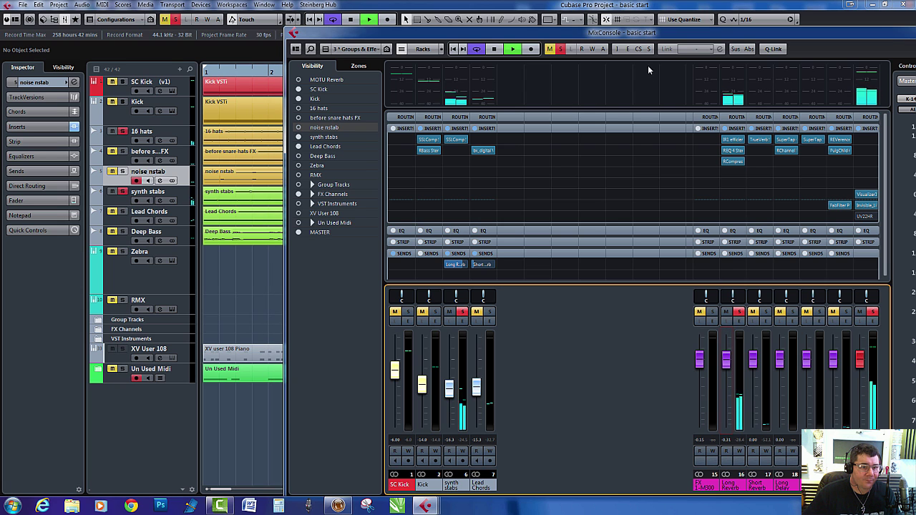
{"action": "left_click_drag", "start_coordinate": [649, 34], "coordinate": [628, 33]}
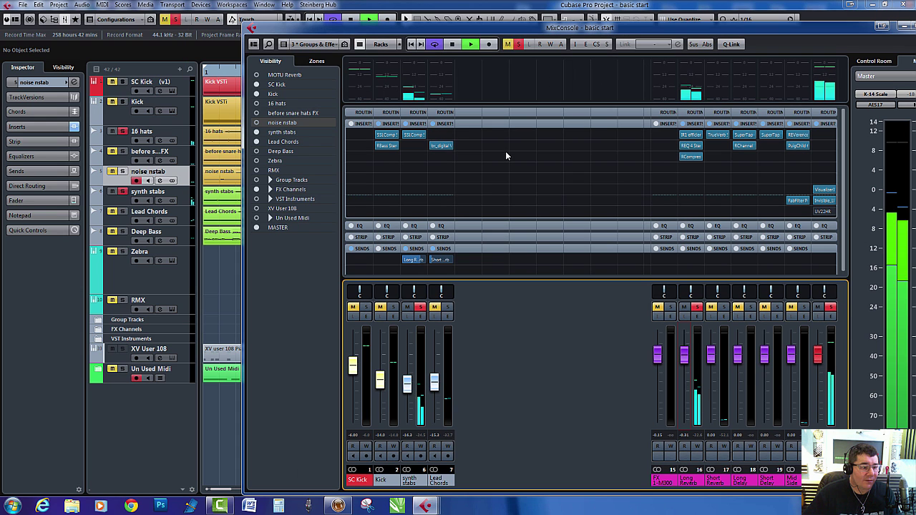
{"action": "left_click", "coordinate": [420, 262]}
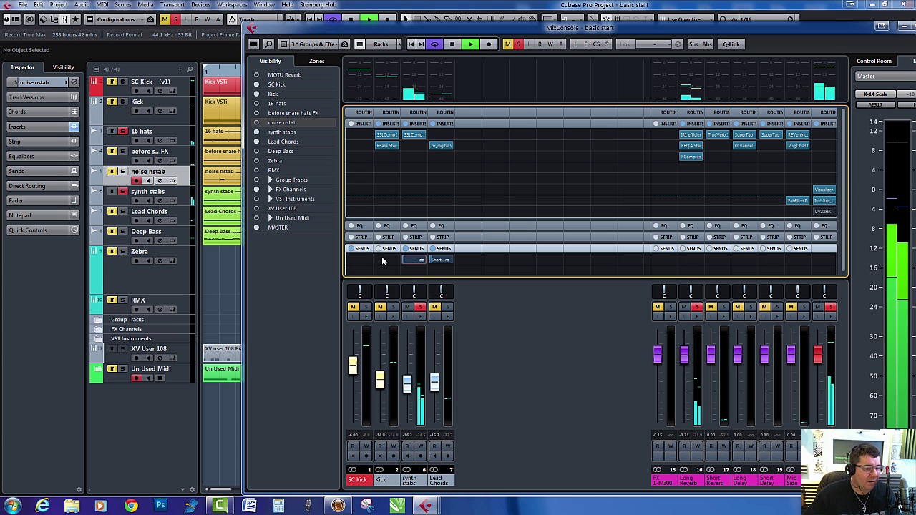
{"action": "scroll", "coordinate": [403, 259], "scroll_direction": "up", "scroll_amount": 5}
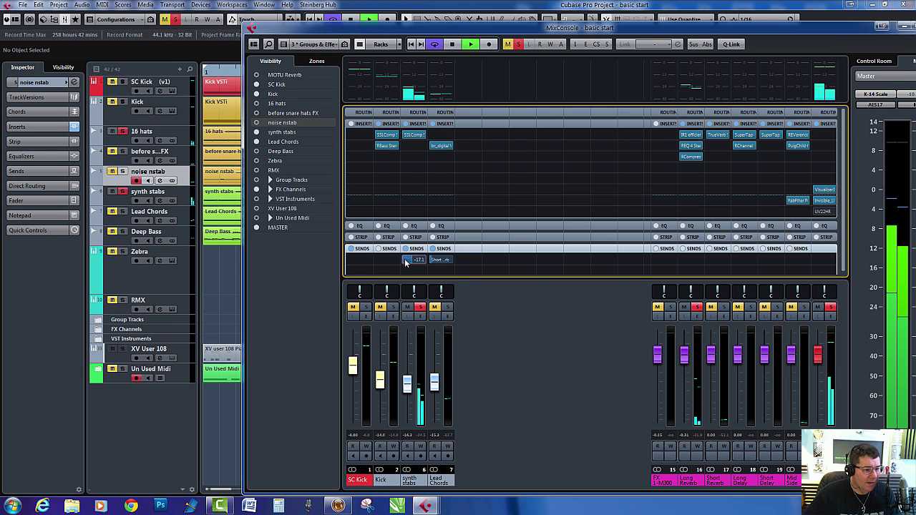
{"action": "left_click_drag", "start_coordinate": [405, 259], "coordinate": [408, 259]}
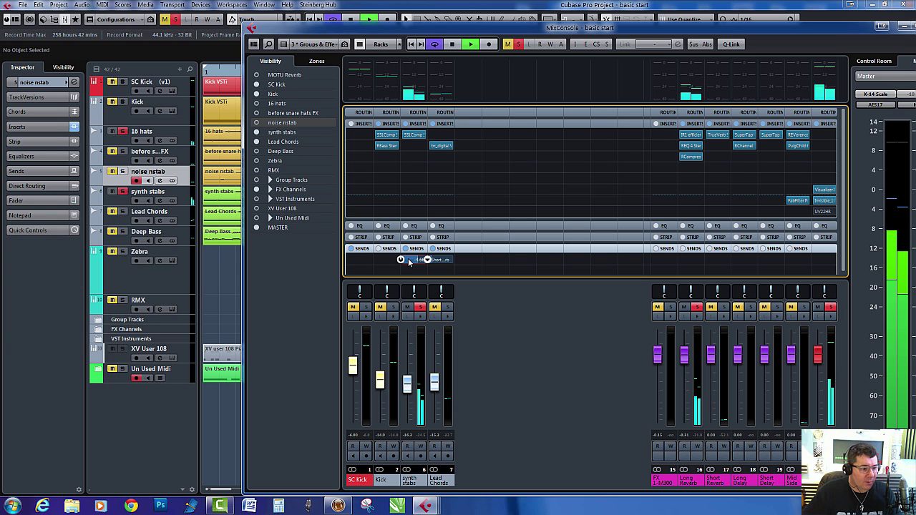
Step: Unmute SC Kick and route it into the Long Reverb compressor's side-chain
{"action": "left_click", "coordinate": [352, 310]}
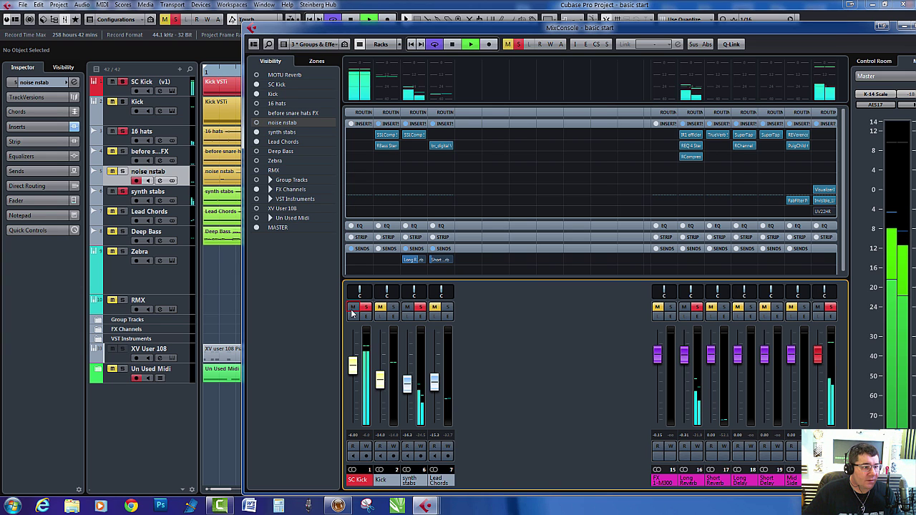
{"action": "left_click", "coordinate": [372, 261]}
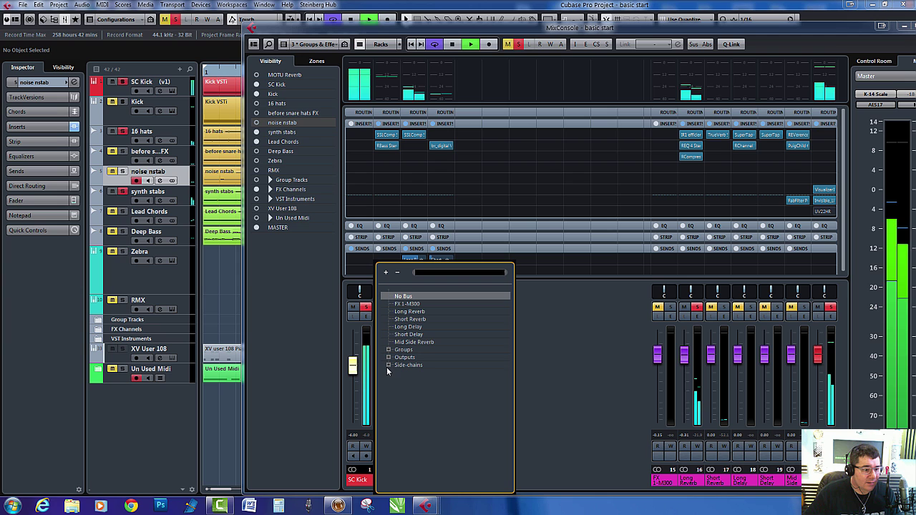
{"action": "left_click", "coordinate": [388, 365]}
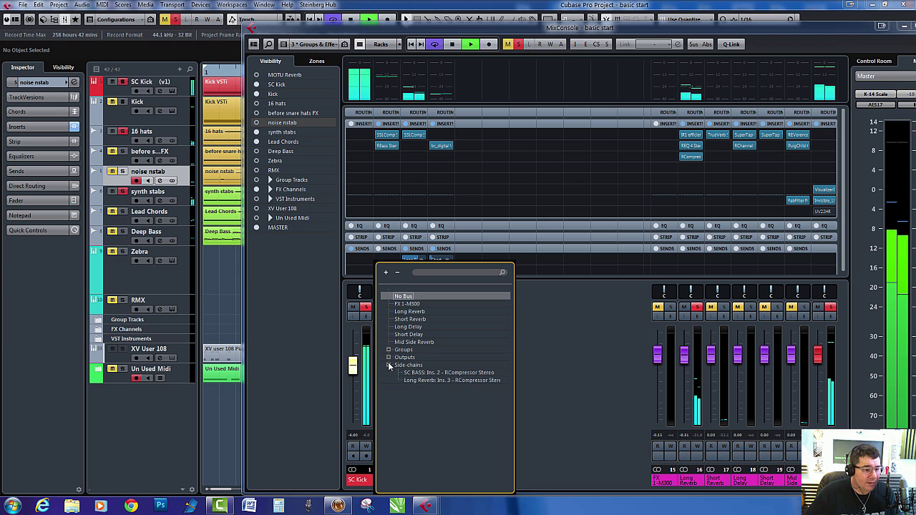
{"action": "left_click", "coordinate": [429, 383]}
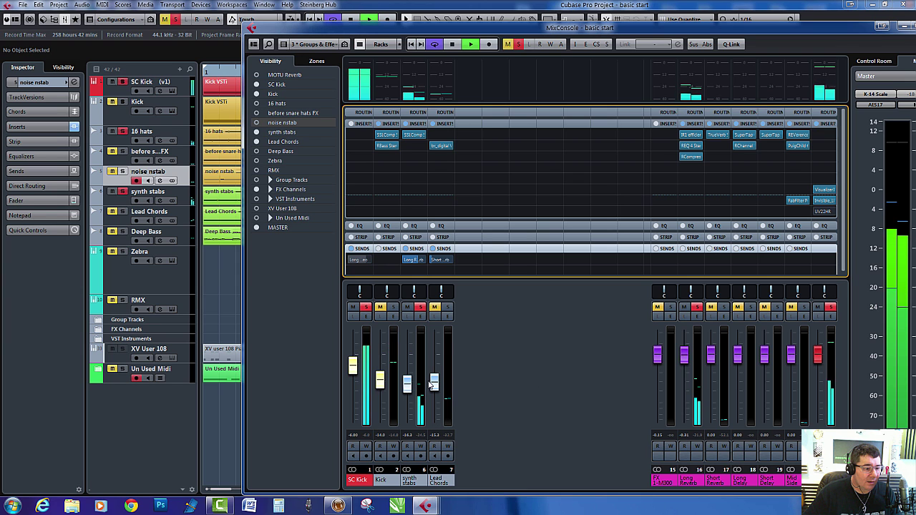
Step: Set the Long Reverb compressor to ratio 2.46 and threshold near -11.4, then play to audition
{"action": "left_click", "coordinate": [688, 157]}
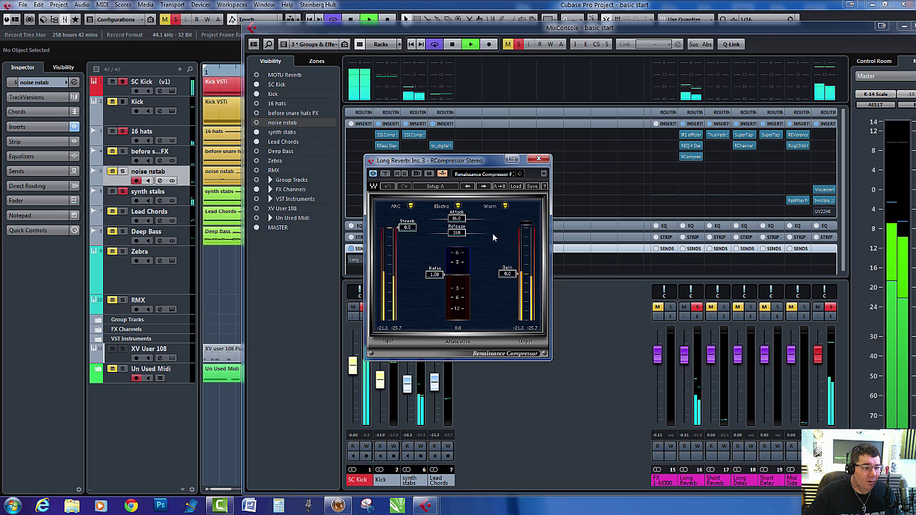
{"action": "left_click_drag", "start_coordinate": [410, 233], "coordinate": [434, 294]}
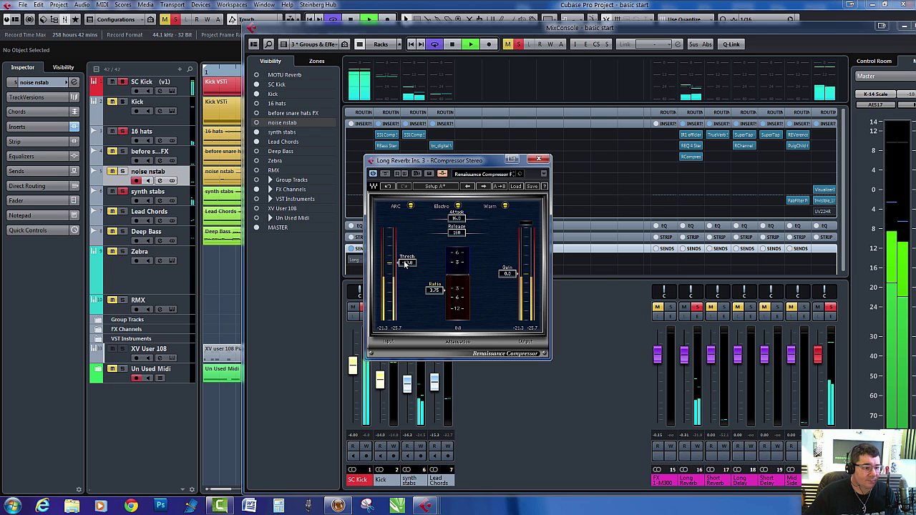
{"action": "left_click_drag", "start_coordinate": [405, 263], "coordinate": [405, 286]}
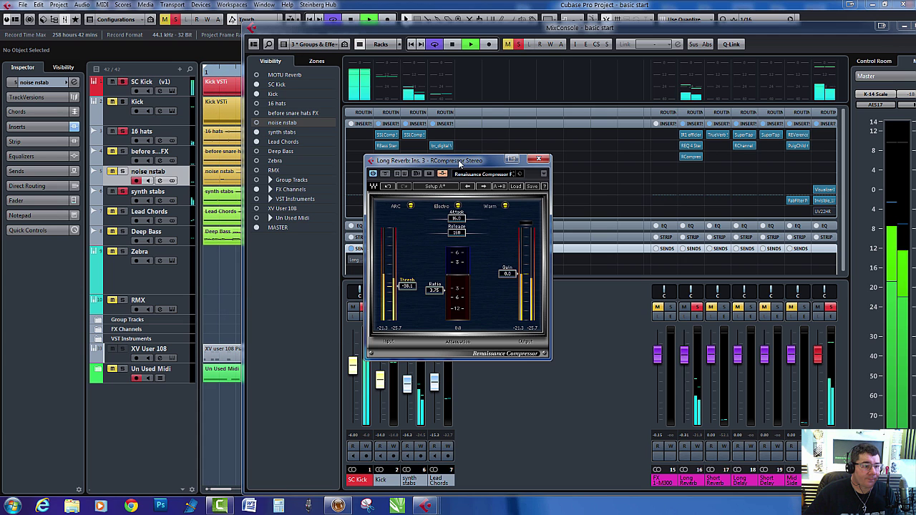
{"action": "left_click_drag", "start_coordinate": [459, 164], "coordinate": [560, 120]}
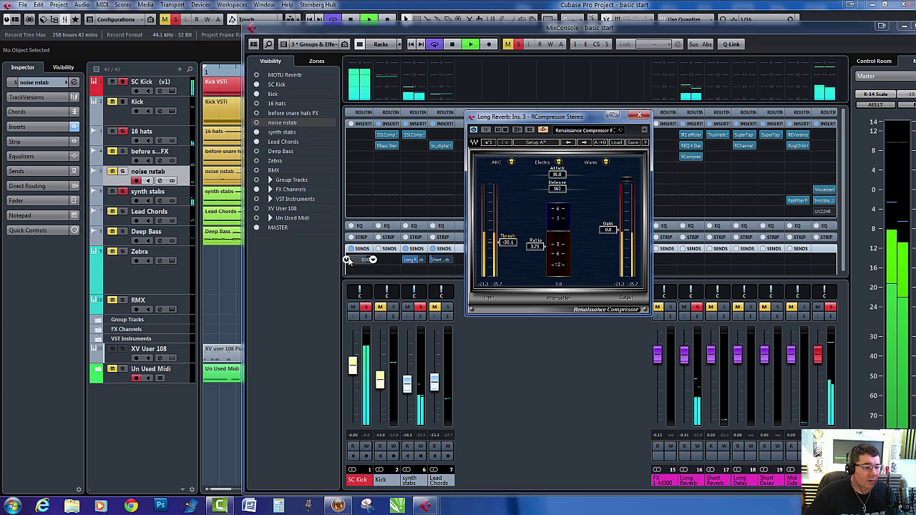
{"action": "left_click_drag", "start_coordinate": [507, 241], "coordinate": [507, 209]}
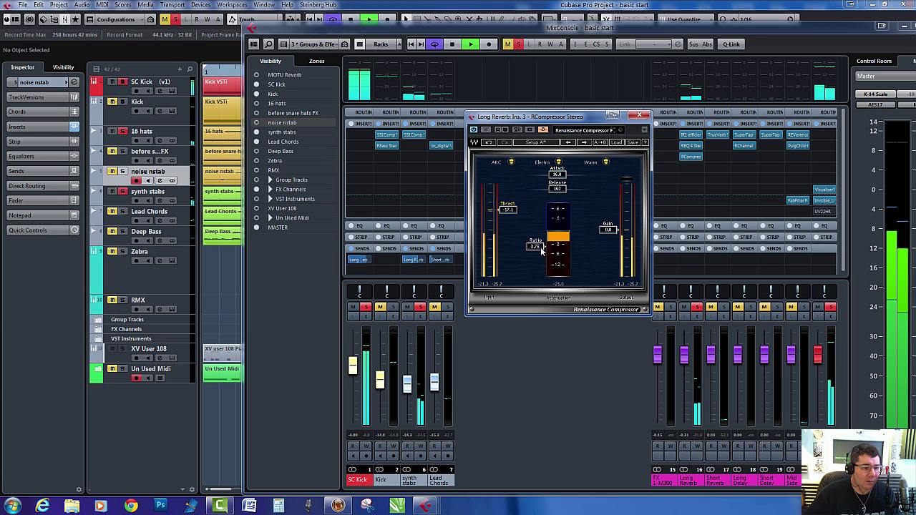
{"action": "left_click_drag", "start_coordinate": [542, 248], "coordinate": [541, 259]}
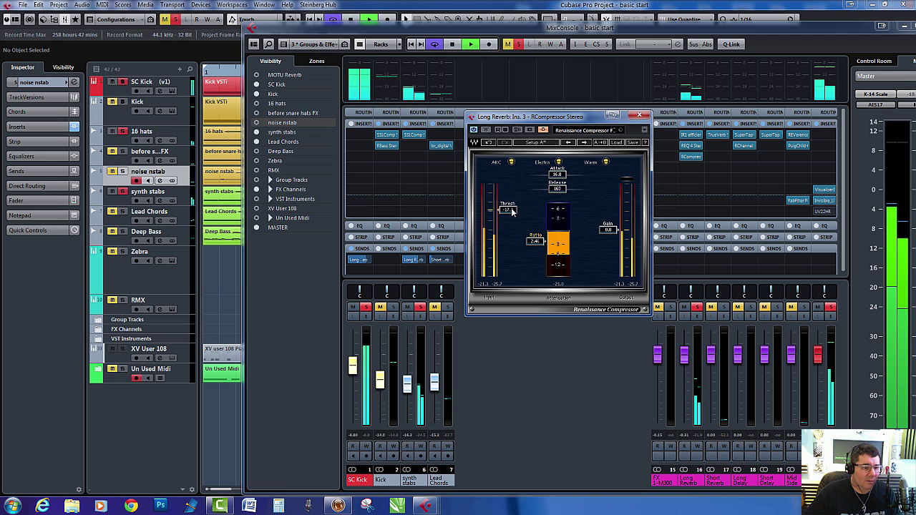
{"action": "left_click_drag", "start_coordinate": [512, 209], "coordinate": [558, 187]}
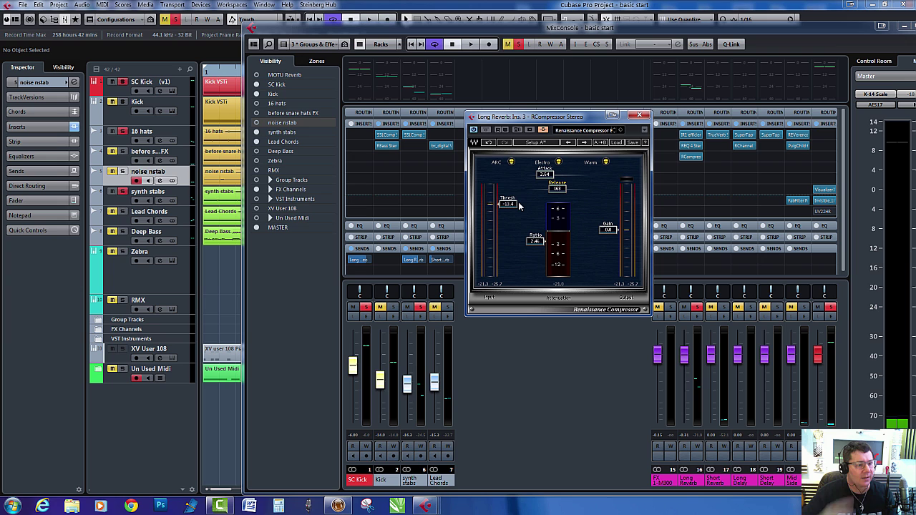
{"action": "key", "text": "space"}
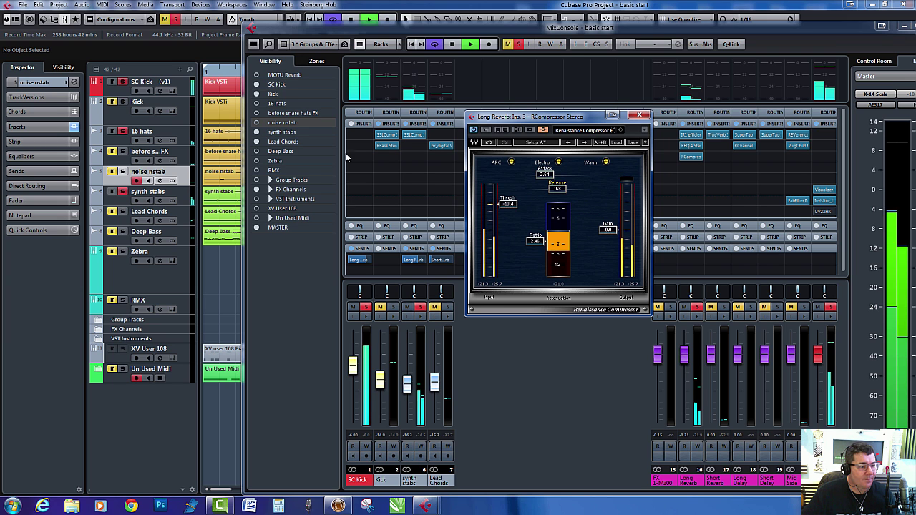
Step: Close the compressor window and rebalance the synth stabs Long Reverb send level
{"action": "left_click", "coordinate": [175, 27]}
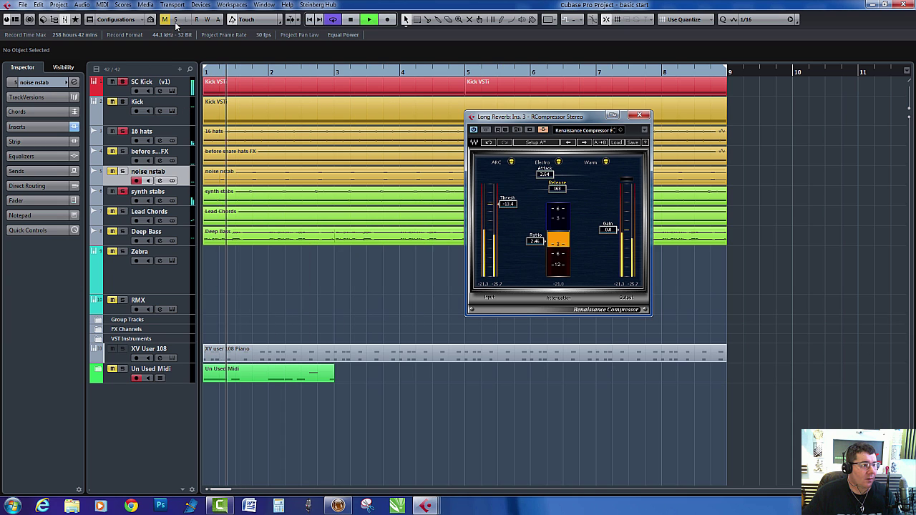
{"action": "left_click", "coordinate": [639, 116]}
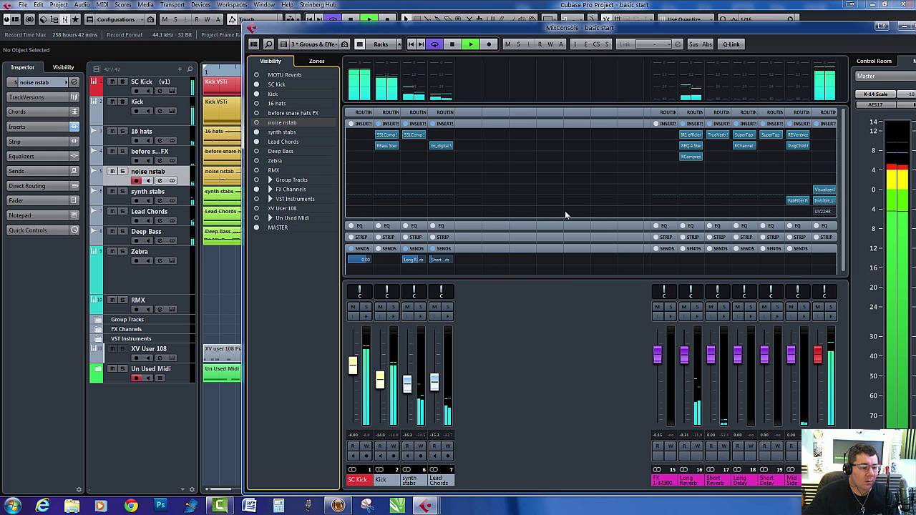
{"action": "left_click", "coordinate": [410, 259]}
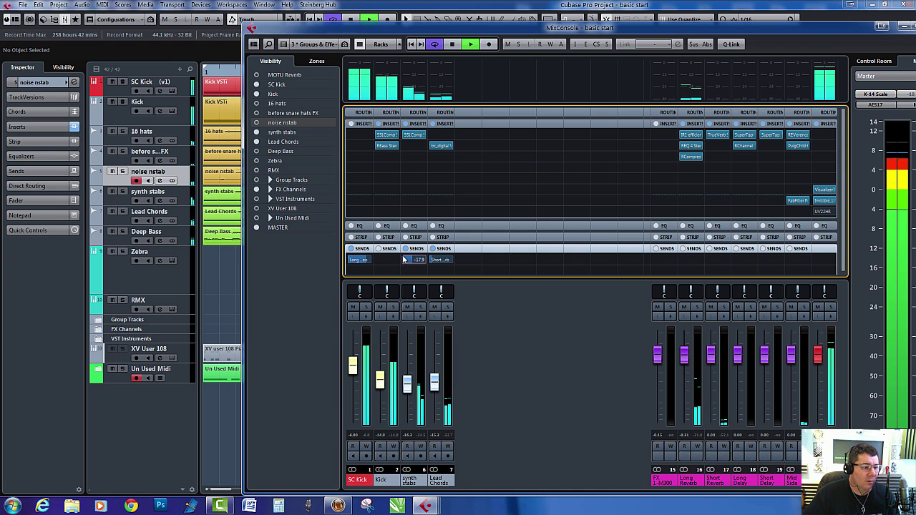
{"action": "left_click_drag", "start_coordinate": [402, 254], "coordinate": [397, 251]}
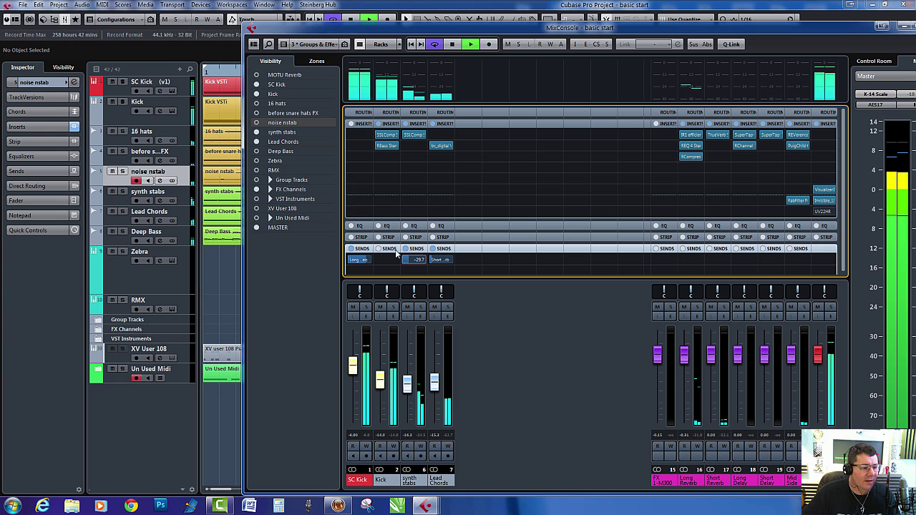
{"action": "left_click_drag", "start_coordinate": [396, 254], "coordinate": [276, 226]}
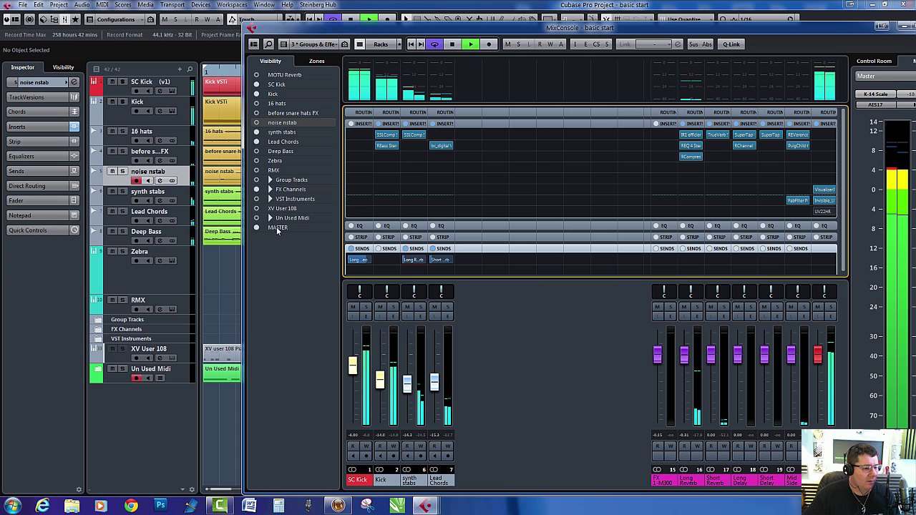
Step: Raise the synth stabs fader to about -12.4, stop playback and close the mixer
{"action": "left_click_drag", "start_coordinate": [407, 383], "coordinate": [408, 380]}
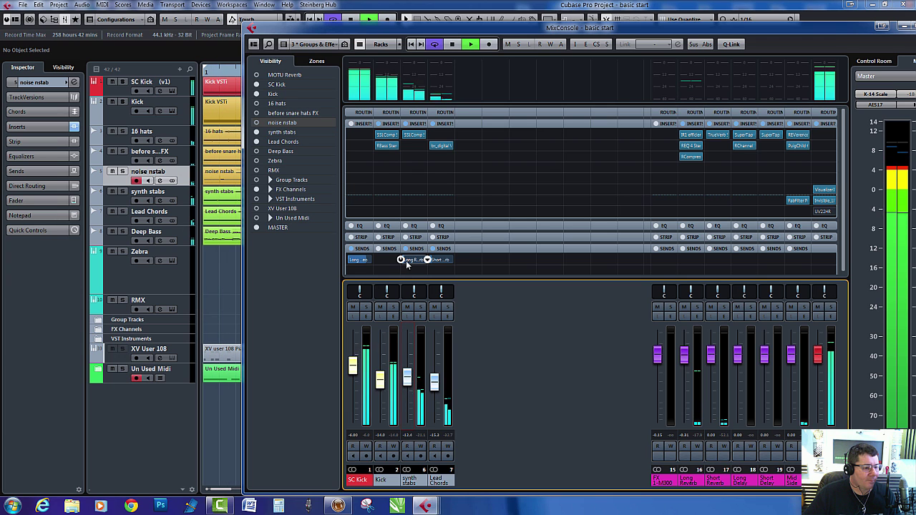
{"action": "left_click_drag", "start_coordinate": [406, 260], "coordinate": [430, 264]}
{"action": "key", "text": "space"}
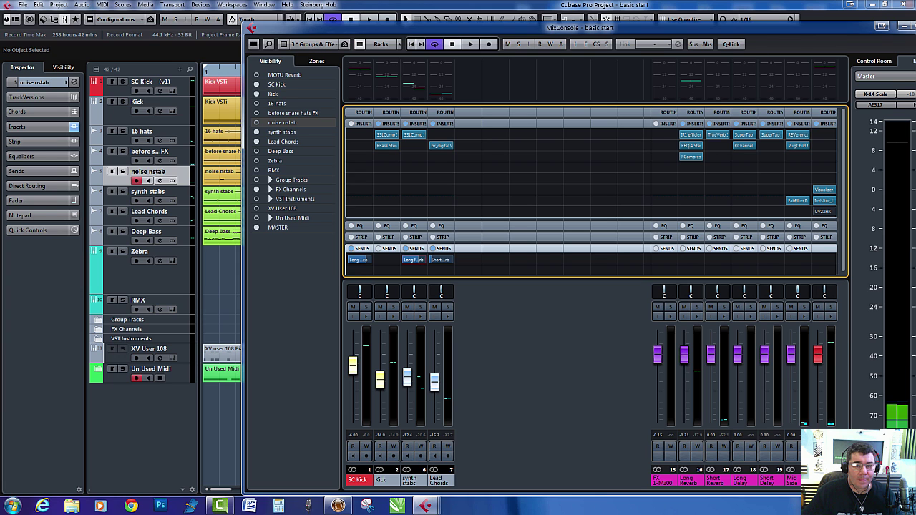
{"action": "key", "text": "F3"}
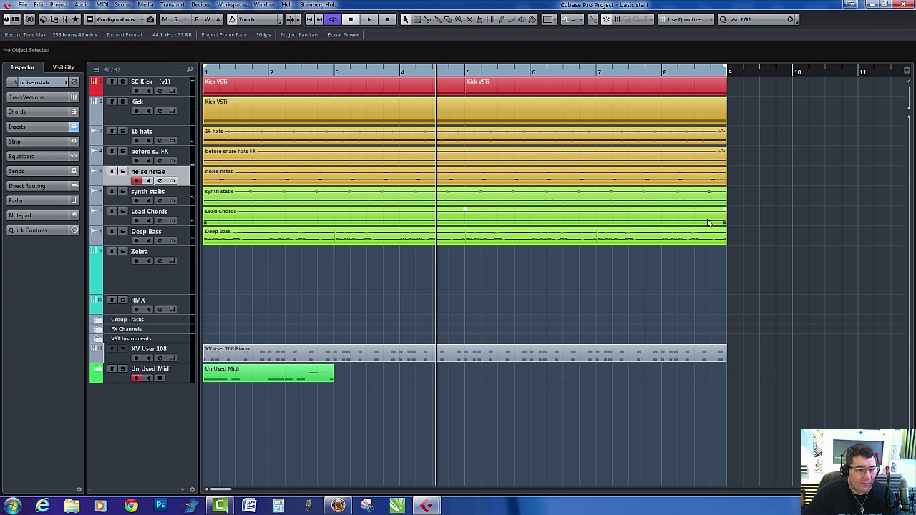
Step: Split the synth stabs part at 8.3.1.0 with the Scissors tool
{"action": "key", "text": "space"}
{"action": "right_click", "coordinate": [669, 272]}
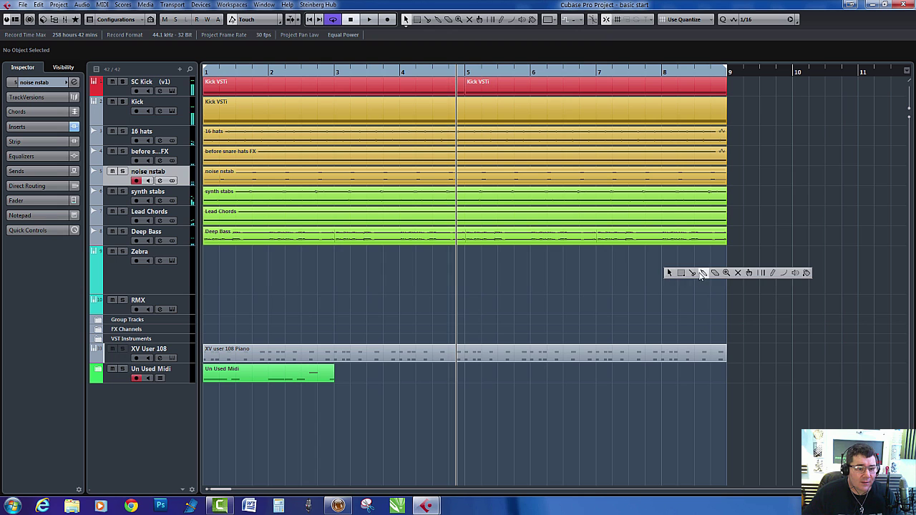
{"action": "left_click", "coordinate": [693, 273]}
{"action": "left_click", "coordinate": [696, 200]}
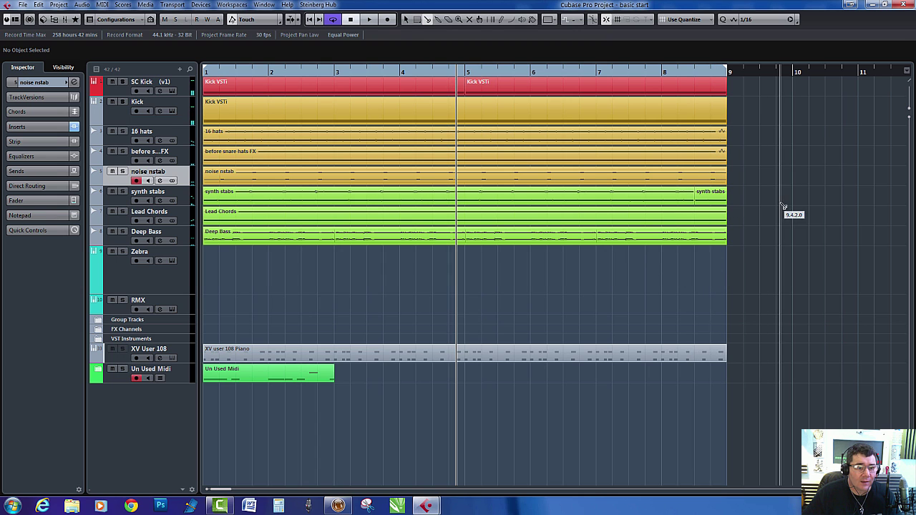
Step: Set the locators to the split-off final hit and extend the right locator to bar 17
{"action": "right_click", "coordinate": [778, 196]}
{"action": "left_click", "coordinate": [779, 196]}
{"action": "left_click", "coordinate": [712, 200]}
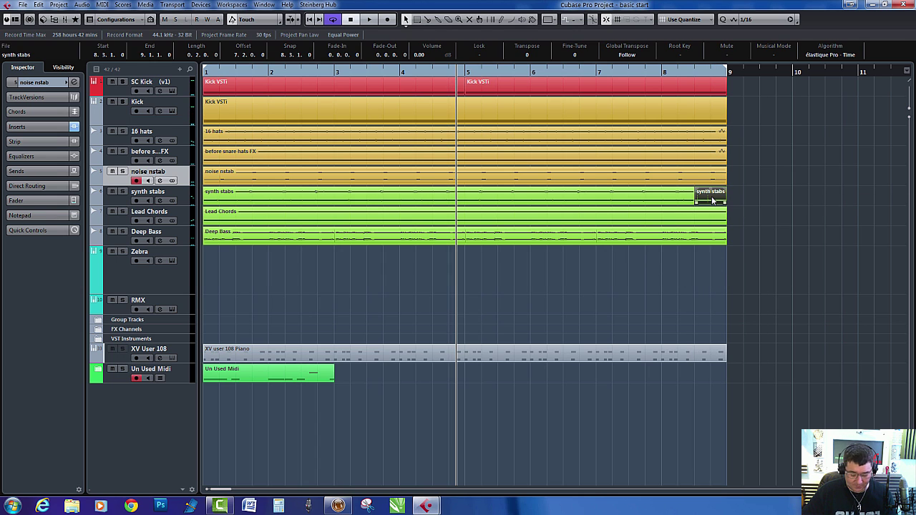
{"action": "key", "text": "p"}
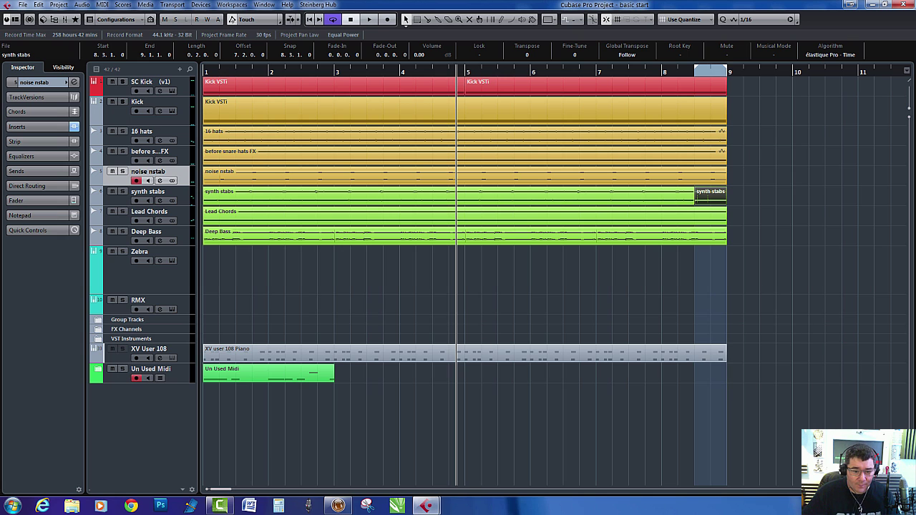
{"action": "key", "text": "g"}
{"action": "key", "text": "g"}
{"action": "key", "text": "g"}
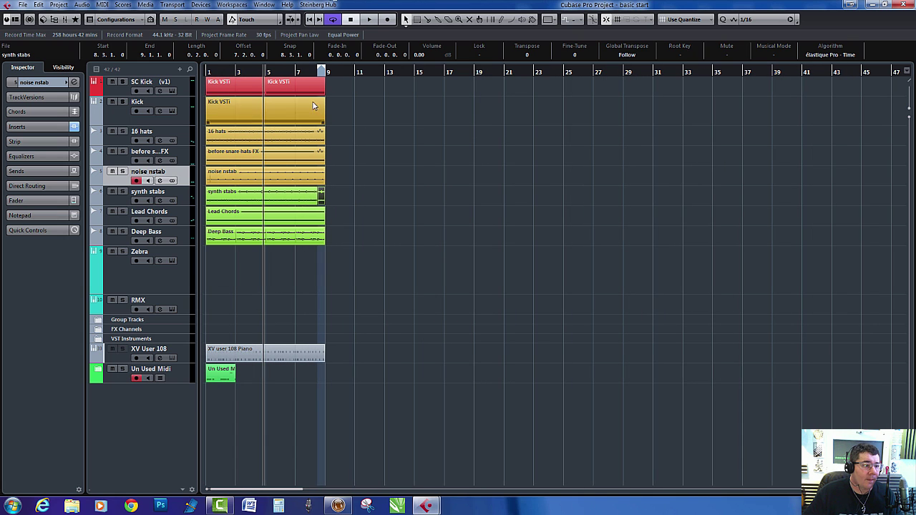
{"action": "left_click_drag", "start_coordinate": [323, 72], "coordinate": [486, 86]}
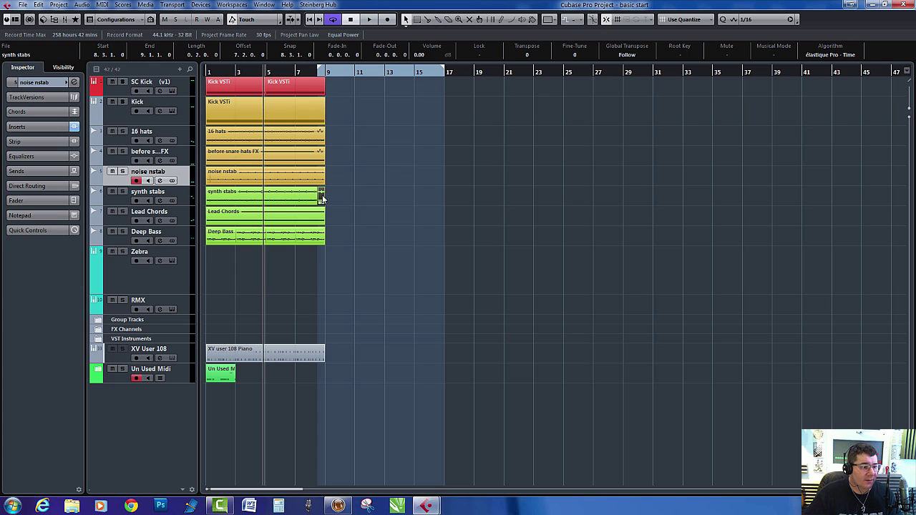
Step: Render the bar 8.3–17 range with Complete Signal Path + Master FX and a Bars & Beats tail
{"action": "left_click", "coordinate": [58, 5]}
{"action": "mouse_move", "coordinate": [40, 5]}
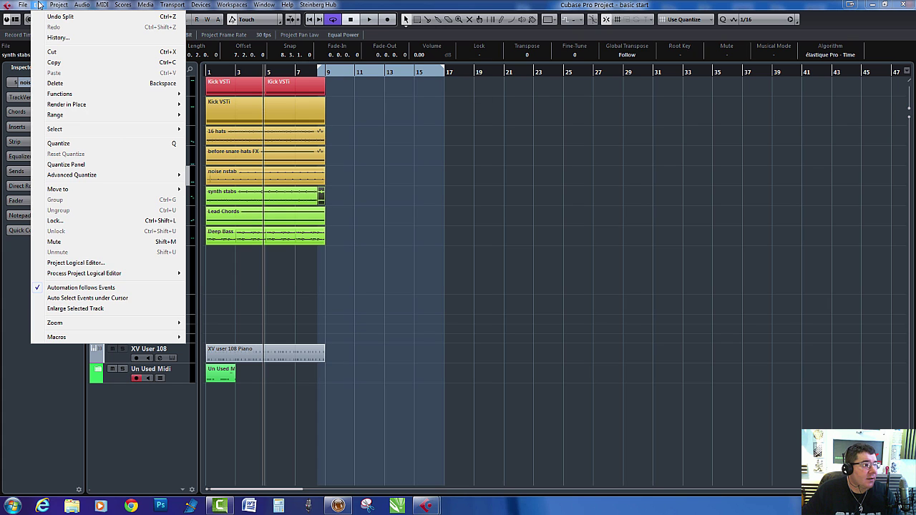
{"action": "mouse_move", "coordinate": [84, 5]}
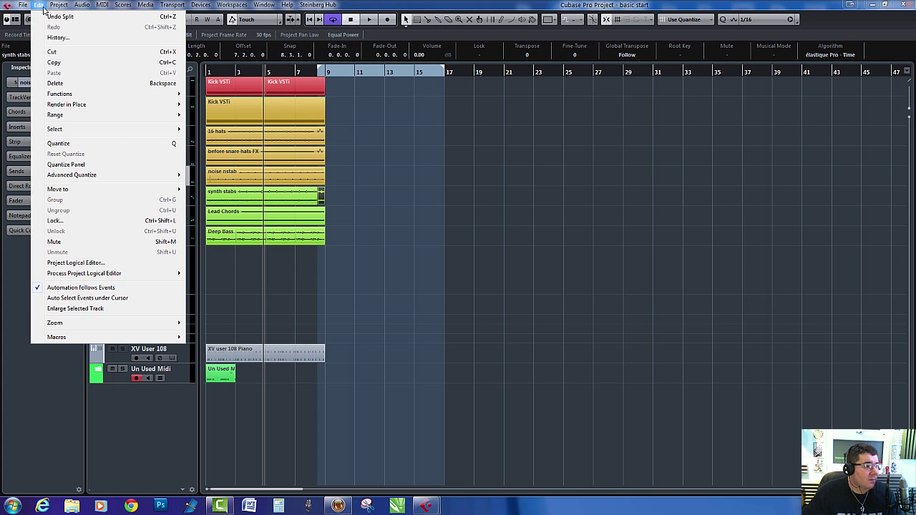
{"action": "mouse_move", "coordinate": [88, 105]}
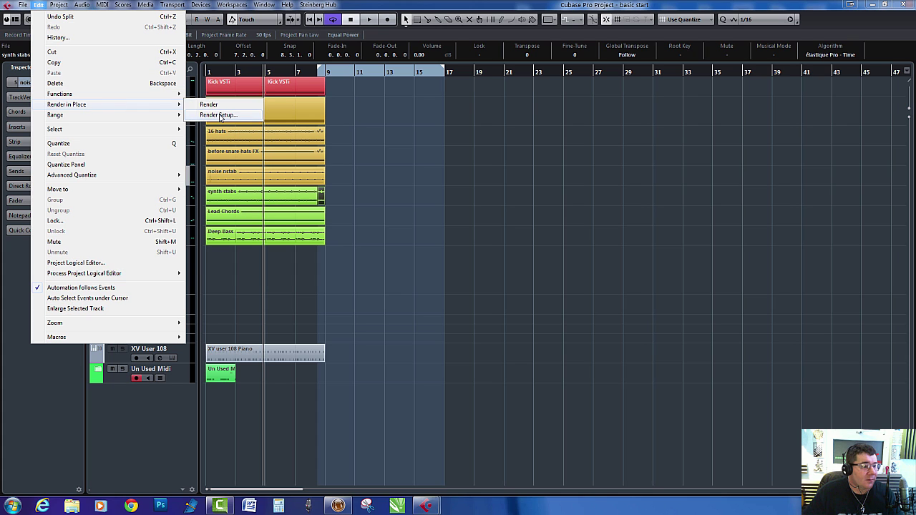
{"action": "left_click", "coordinate": [219, 115]}
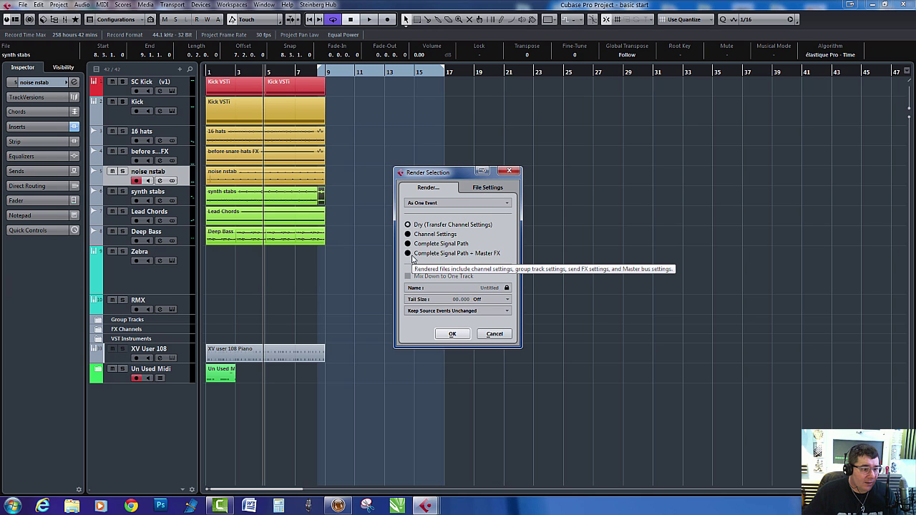
{"action": "left_click", "coordinate": [409, 255]}
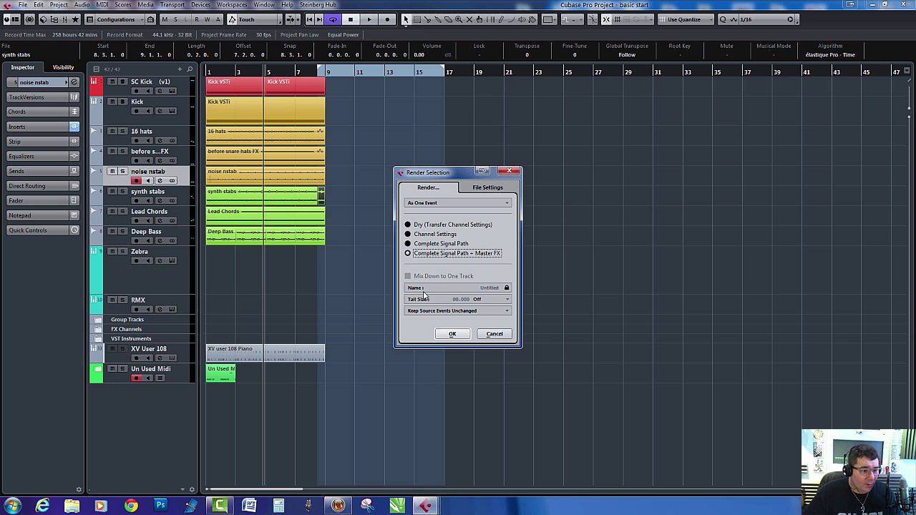
{"action": "left_click", "coordinate": [491, 301]}
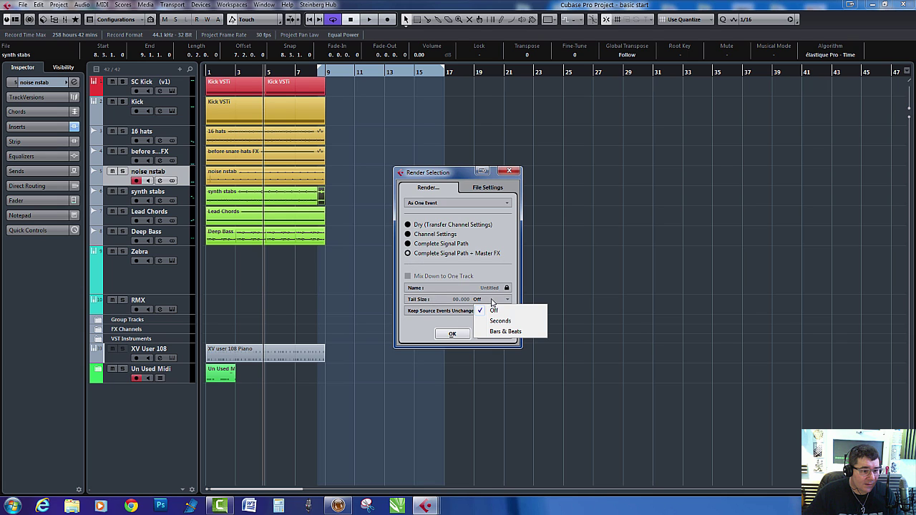
{"action": "left_click", "coordinate": [500, 330]}
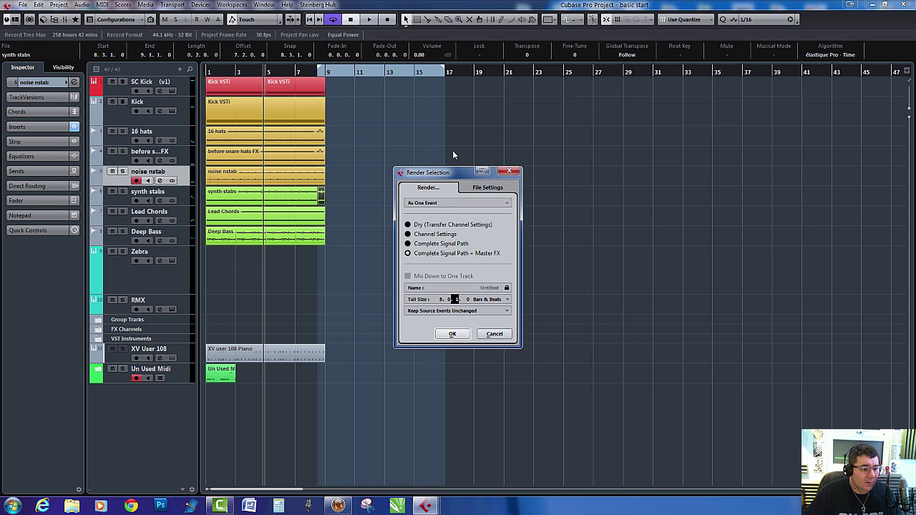
{"action": "left_click", "coordinate": [457, 335]}
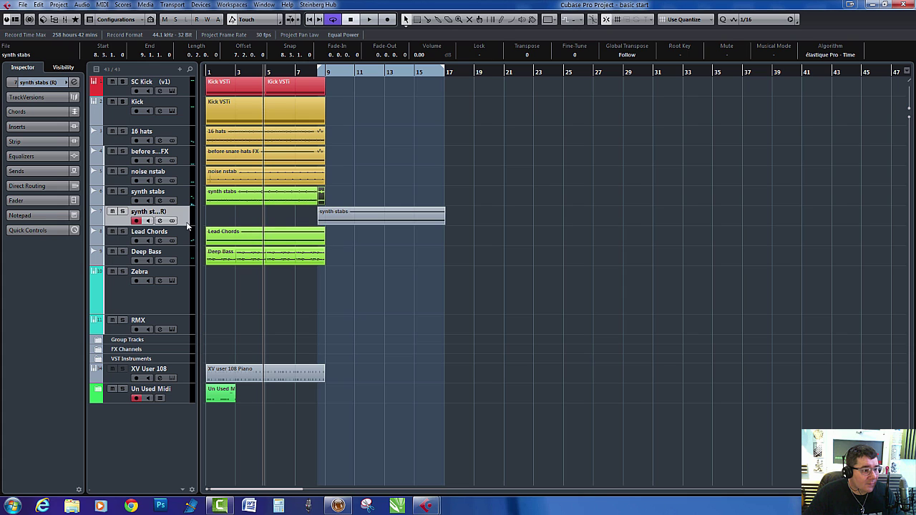
Step: Enlarge and solo the rendered synth stabs track, play it, and zoom in on the event
{"action": "left_click_drag", "start_coordinate": [187, 224], "coordinate": [191, 310]}
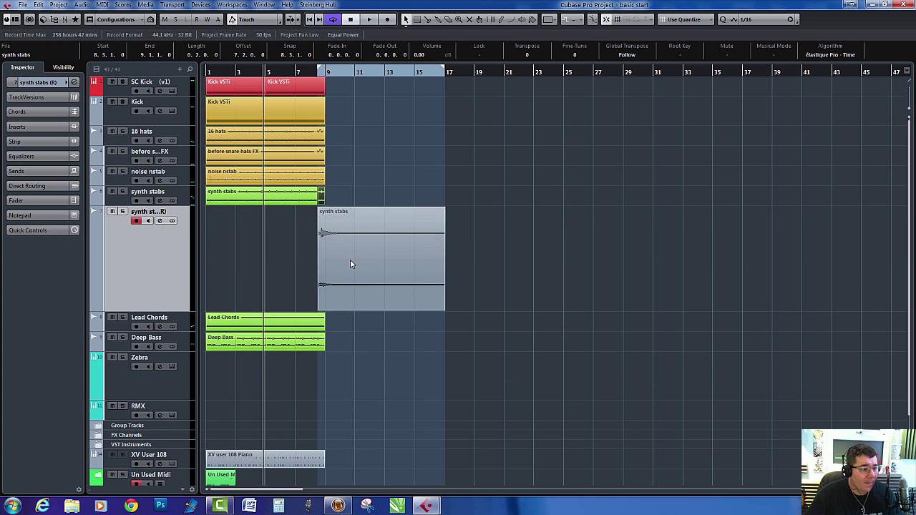
{"action": "left_click", "coordinate": [122, 212]}
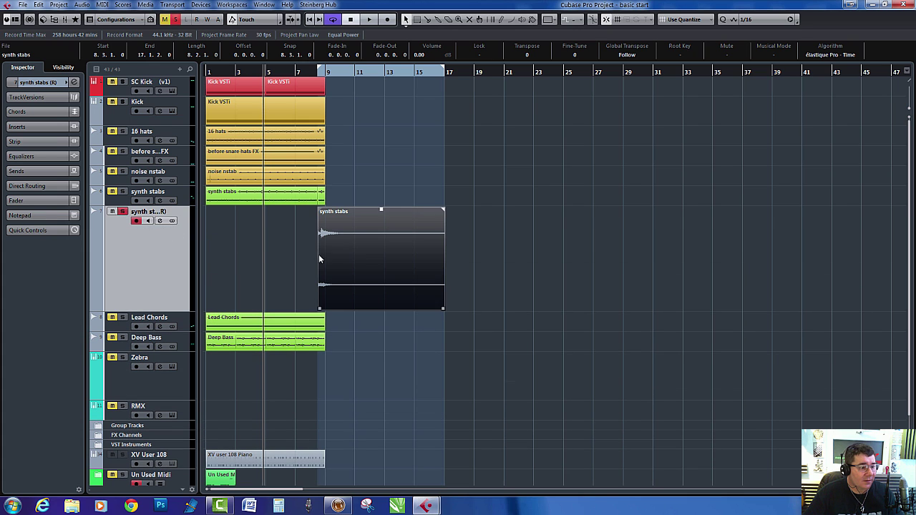
{"action": "key", "text": "space"}
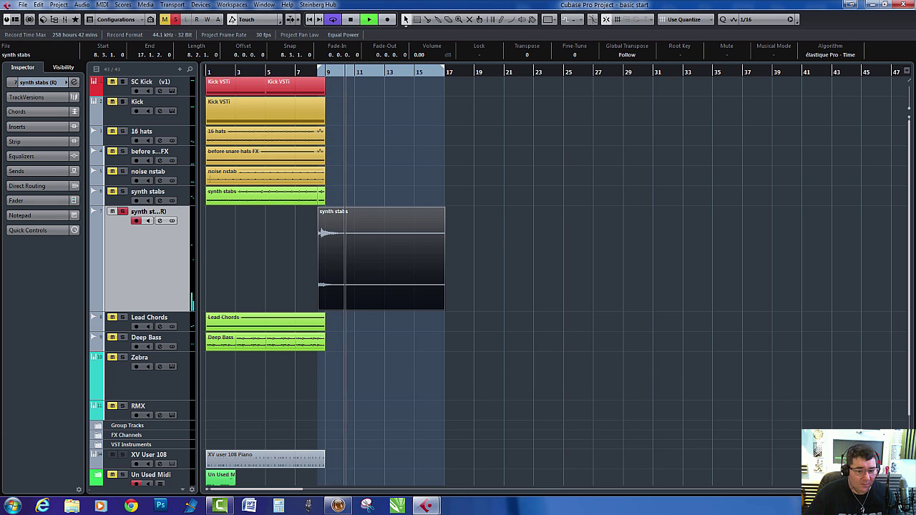
{"action": "key", "text": "h"}
{"action": "key", "text": "h"}
{"action": "key", "text": "g"}
{"action": "key", "text": "g"}
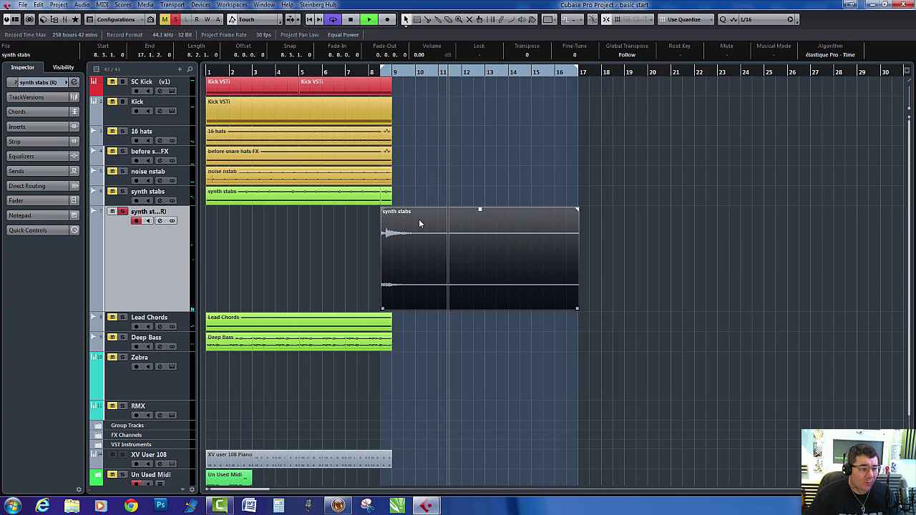
Step: Split the rendered event at bar 9 with the grid set to 1/1
{"action": "right_click", "coordinate": [419, 224]}
{"action": "left_click", "coordinate": [439, 218]}
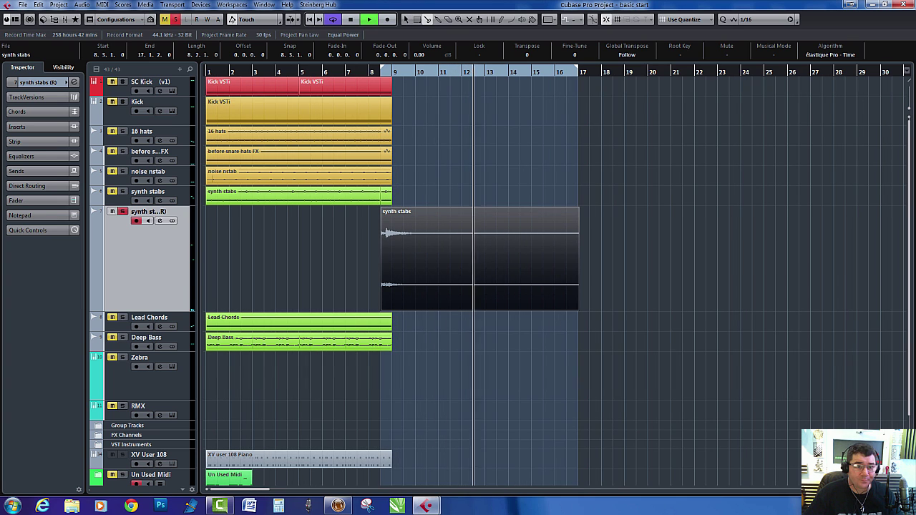
{"action": "left_click", "coordinate": [773, 19]}
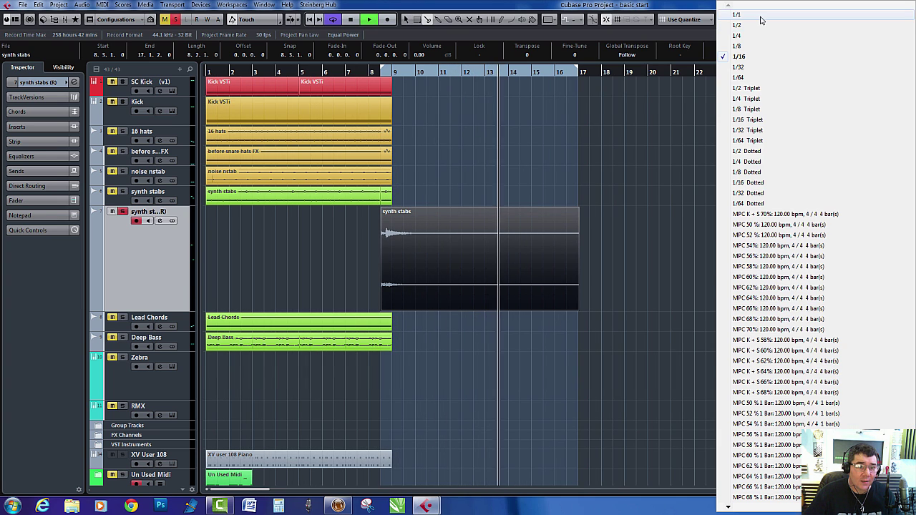
{"action": "left_click", "coordinate": [760, 17]}
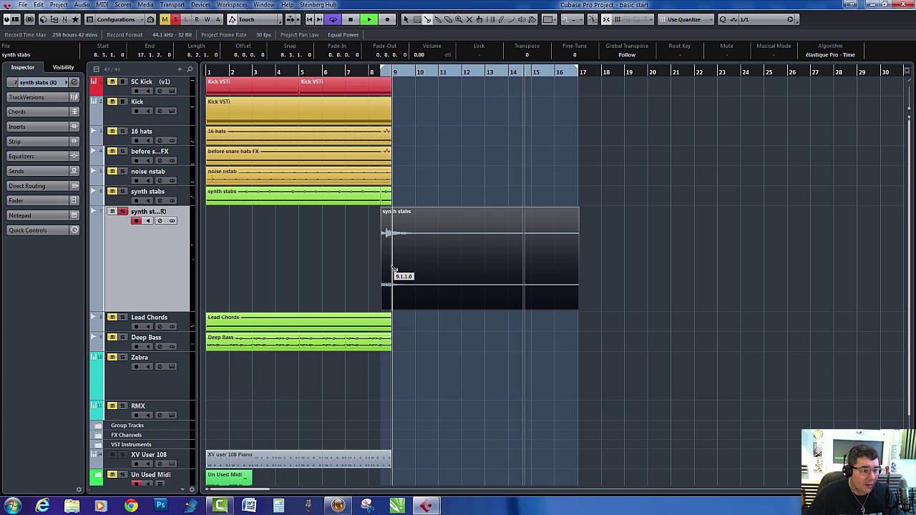
{"action": "left_click", "coordinate": [393, 270]}
Step: Delete the short piece before bar 9, keeping the bars 9–17 tail selected
{"action": "right_click", "coordinate": [334, 263]}
{"action": "left_click", "coordinate": [335, 263]}
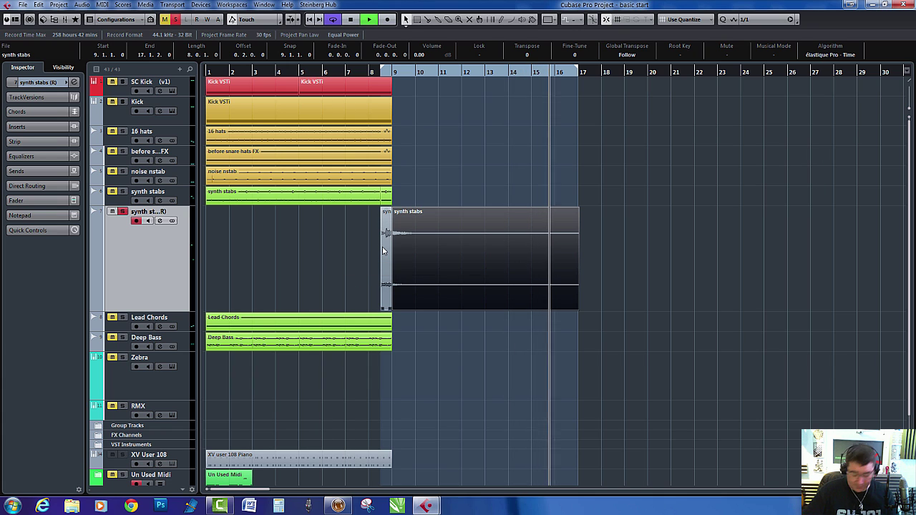
{"action": "key", "text": "Delete"}
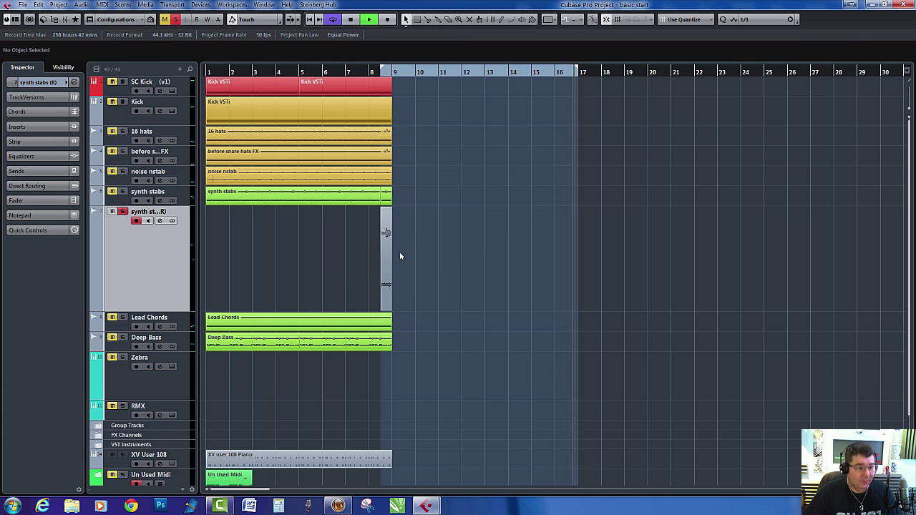
{"action": "key", "text": "ctrl+z"}
{"action": "key", "text": "space"}
{"action": "left_click", "coordinate": [384, 248]}
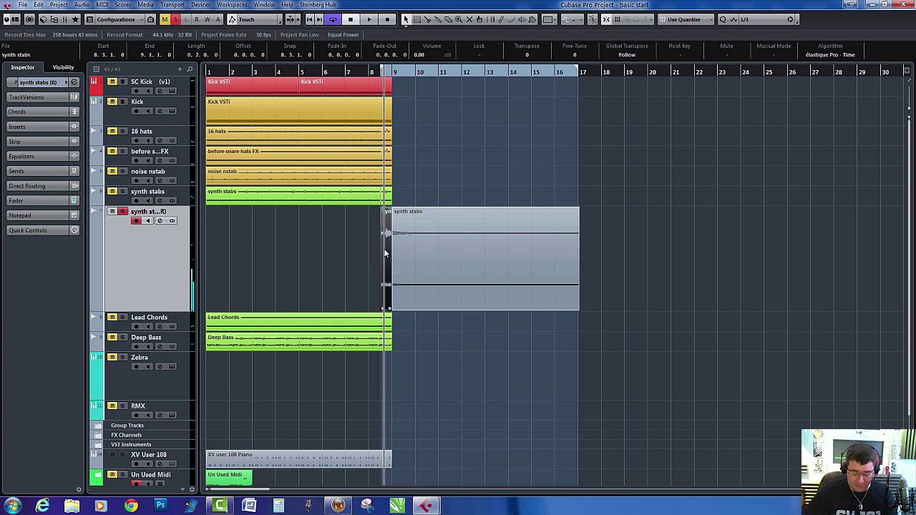
{"action": "key", "text": "Delete"}
{"action": "left_click", "coordinate": [431, 242]}
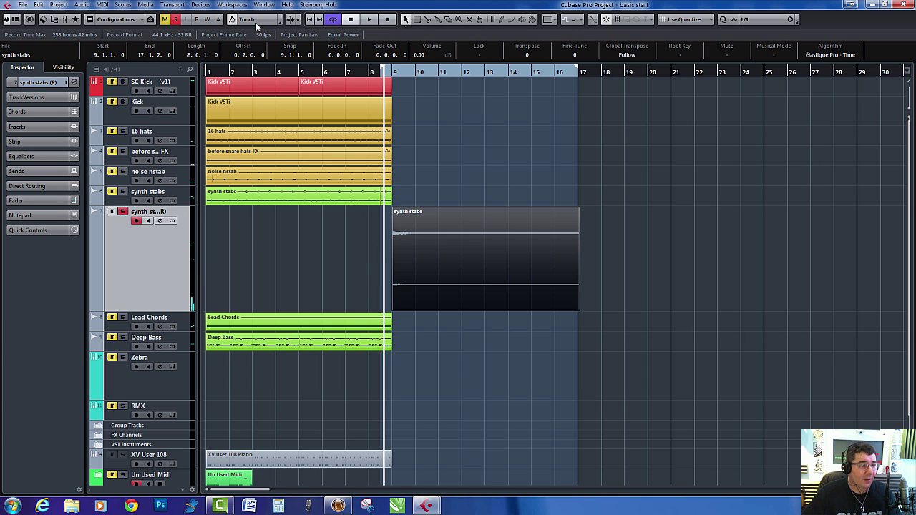
Step: Reverse the rendered synth stabs tail with Audio > Process > Reverse
{"action": "left_click", "coordinate": [81, 4]}
{"action": "mouse_move", "coordinate": [99, 16]}
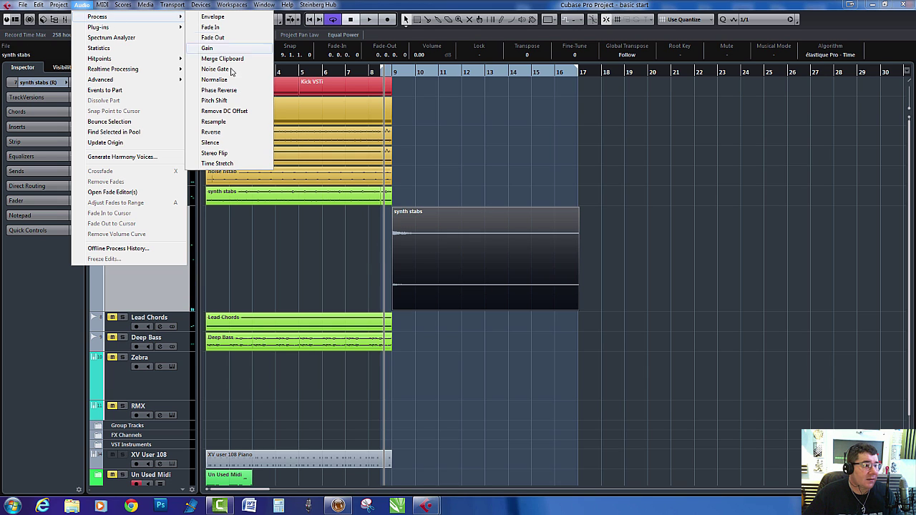
{"action": "left_click", "coordinate": [230, 136]}
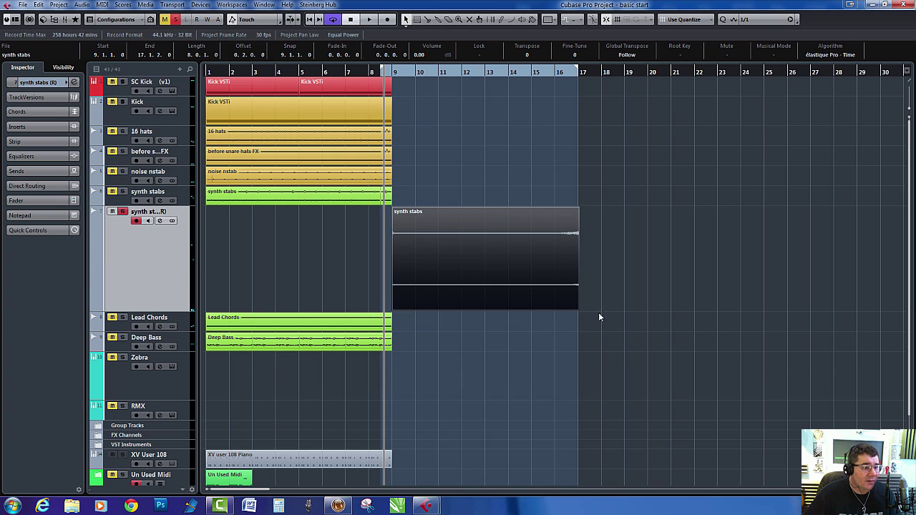
Step: Move the reversed event to run from 1.4.4.0 to 9.1.1.0 using a 1/16 grid
{"action": "left_click_drag", "start_coordinate": [505, 283], "coordinate": [320, 290]}
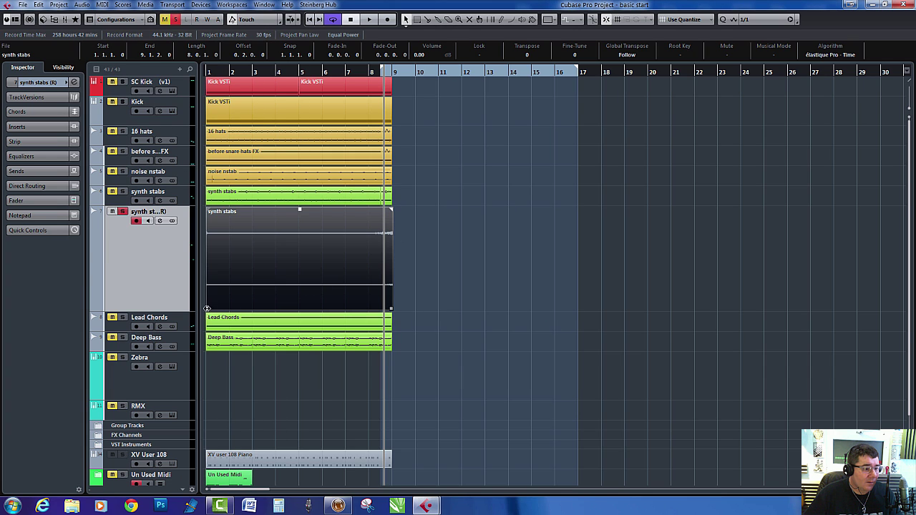
{"action": "left_click_drag", "start_coordinate": [207, 309], "coordinate": [229, 309]}
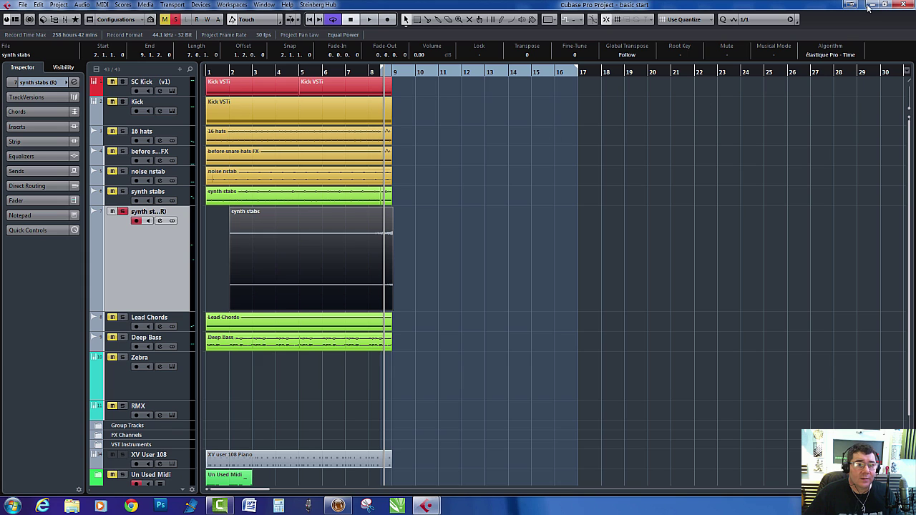
{"action": "left_click", "coordinate": [772, 21]}
{"action": "left_click", "coordinate": [769, 45]}
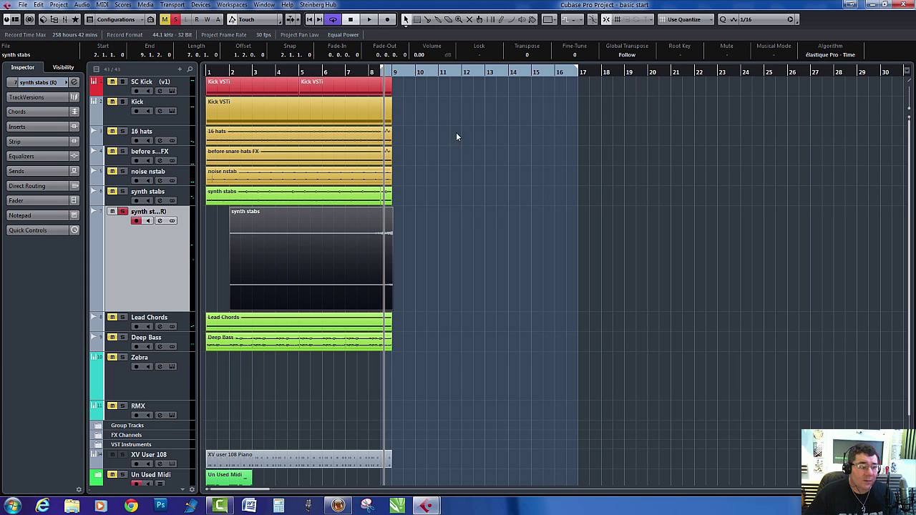
{"action": "left_click_drag", "start_coordinate": [374, 233], "coordinate": [372, 236]}
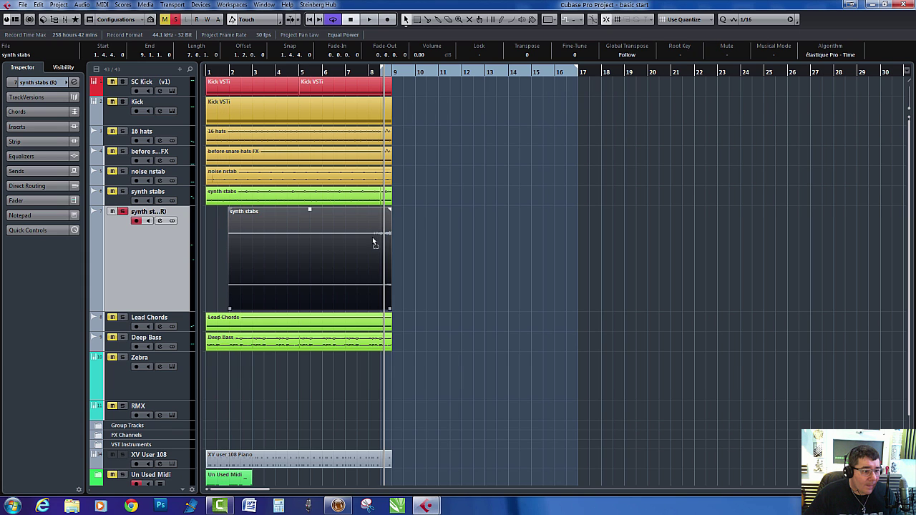
{"action": "left_click", "coordinate": [428, 131]}
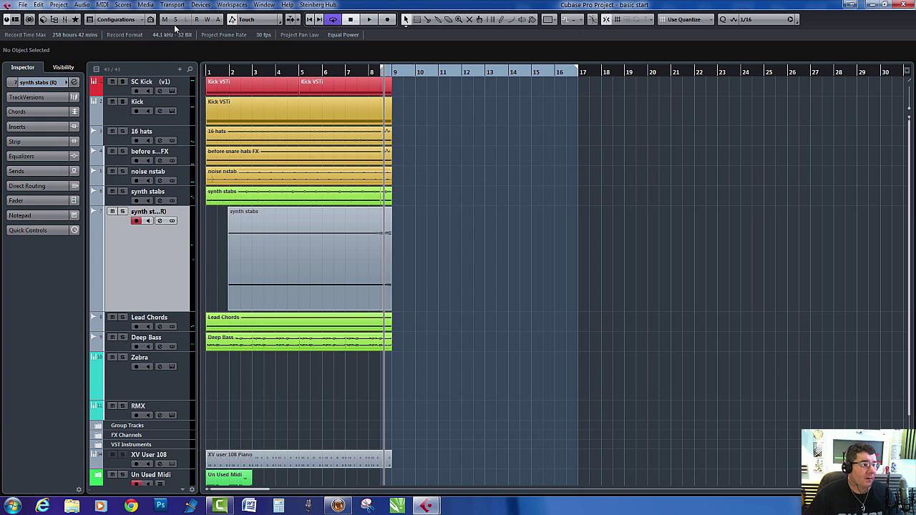
Step: Start playback with the MixConsole showing, then close the mixer
{"action": "key", "text": "F3"}
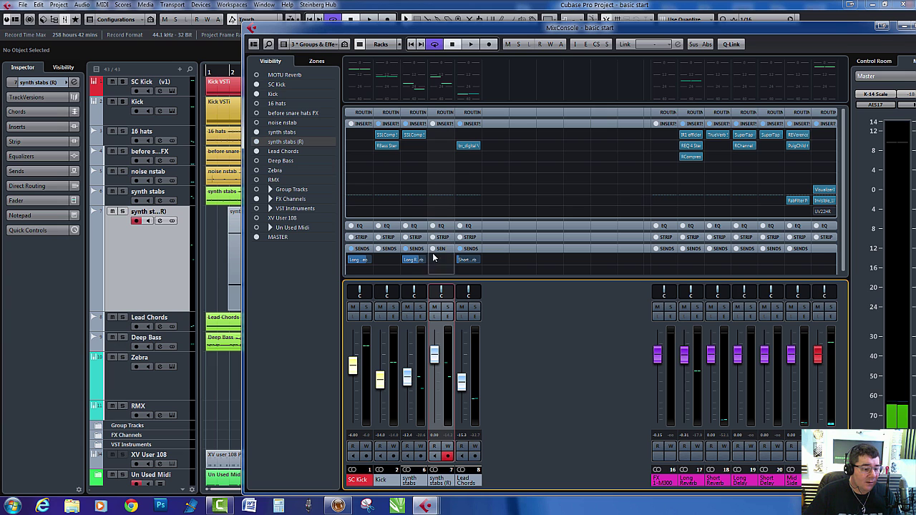
{"action": "left_click", "coordinate": [401, 261]}
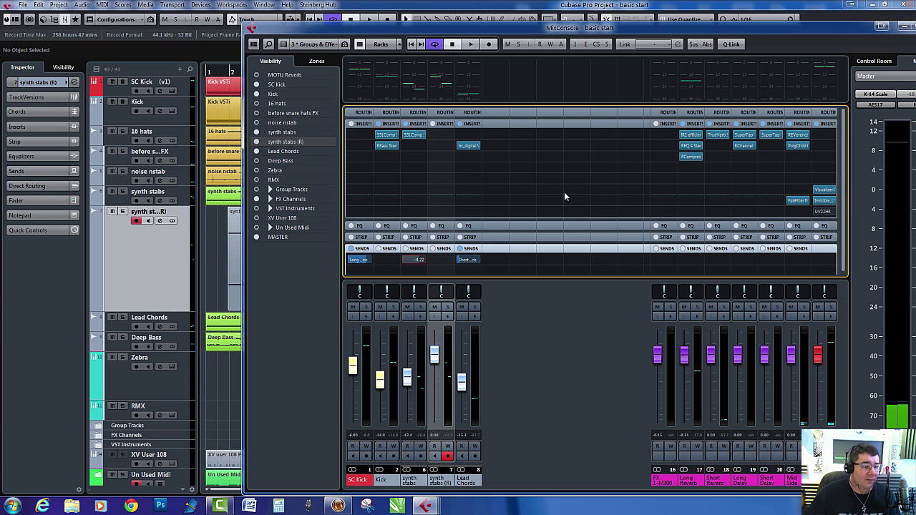
{"action": "key", "text": "space"}
{"action": "key", "text": "F3"}
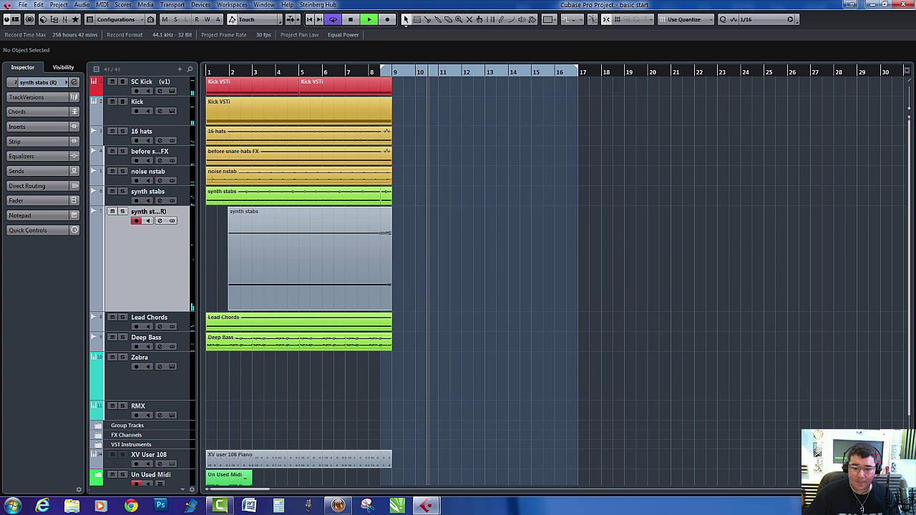
Step: Return to project start, set locators around the original synth stabs event, and reopen the mixer
{"action": "key", "text": "Home"}
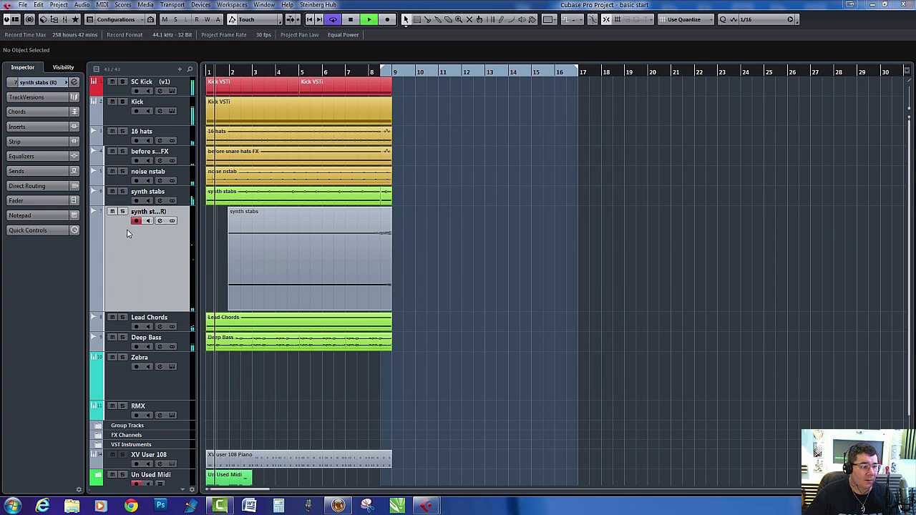
{"action": "left_click", "coordinate": [247, 199]}
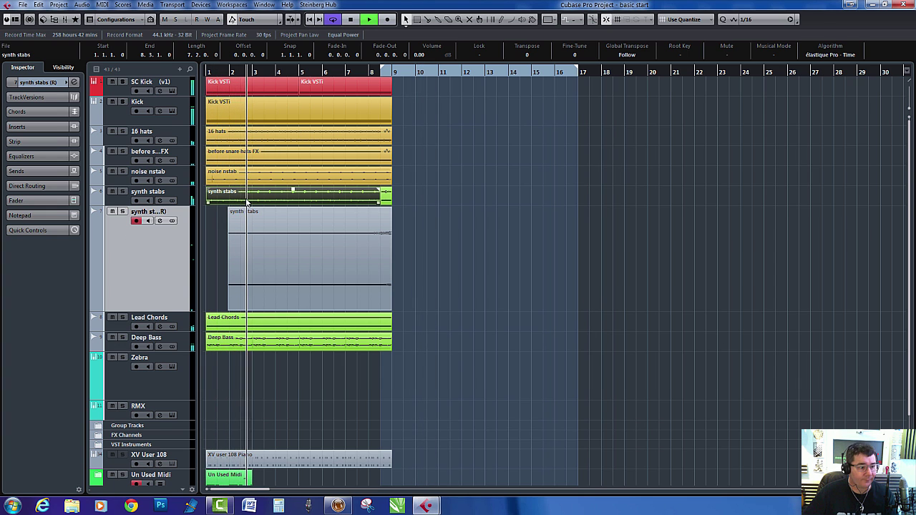
{"action": "key", "text": "p"}
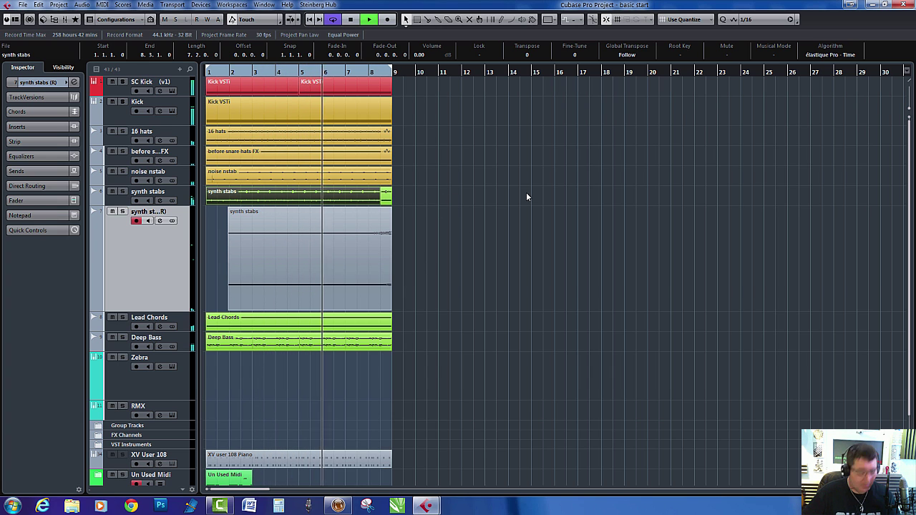
{"action": "key", "text": "F3"}
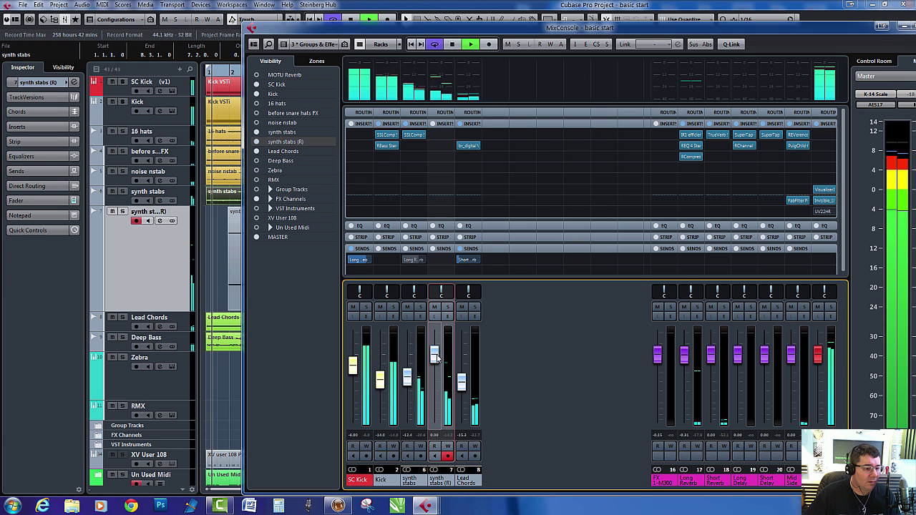
Step: Route the synth stabs (R) send to Long Reverb instead of Long Delay, then hide the mixer
{"action": "left_click", "coordinate": [453, 259]}
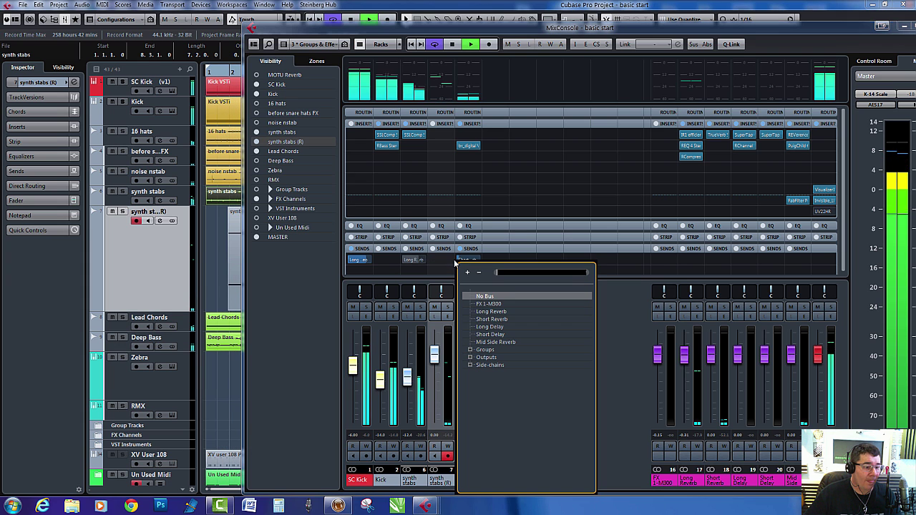
{"action": "left_click", "coordinate": [481, 326]}
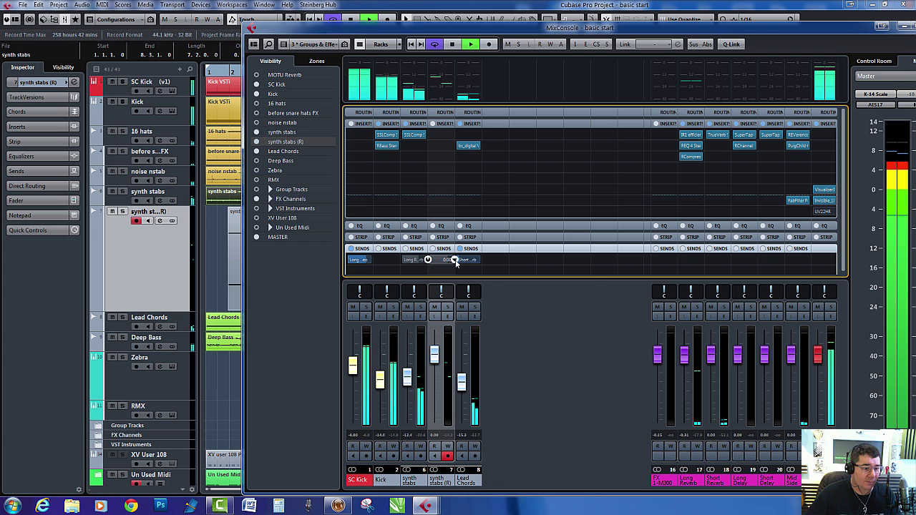
{"action": "left_click", "coordinate": [456, 260]}
{"action": "left_click", "coordinate": [479, 312]}
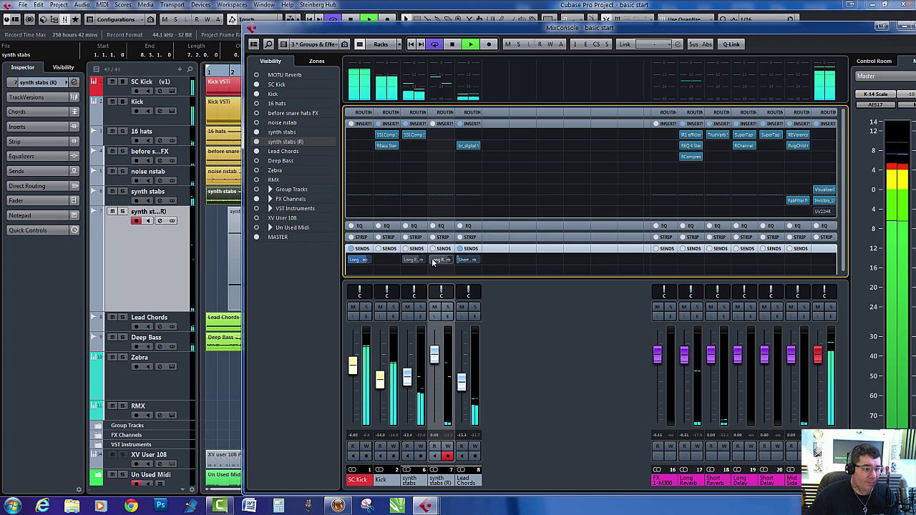
{"action": "left_click", "coordinate": [902, 28]}
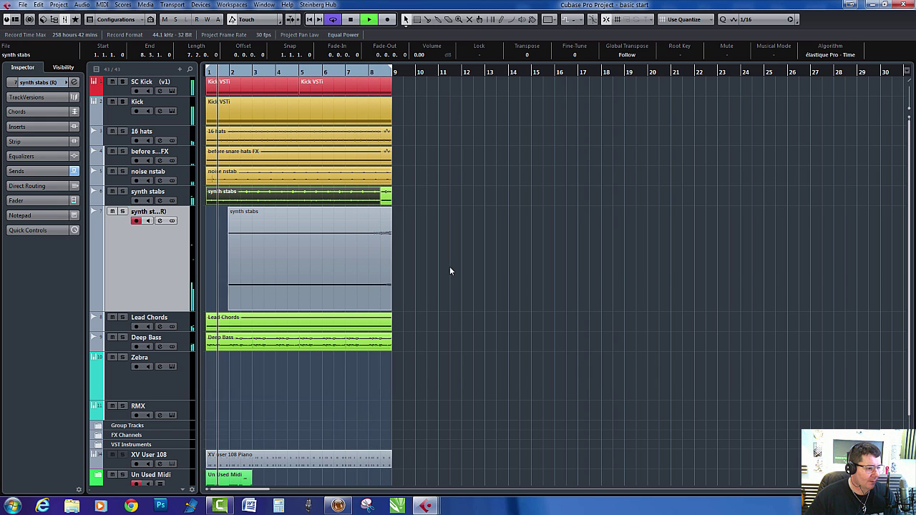
Step: Stop playback of the looped arrangement
{"action": "key", "text": "space"}
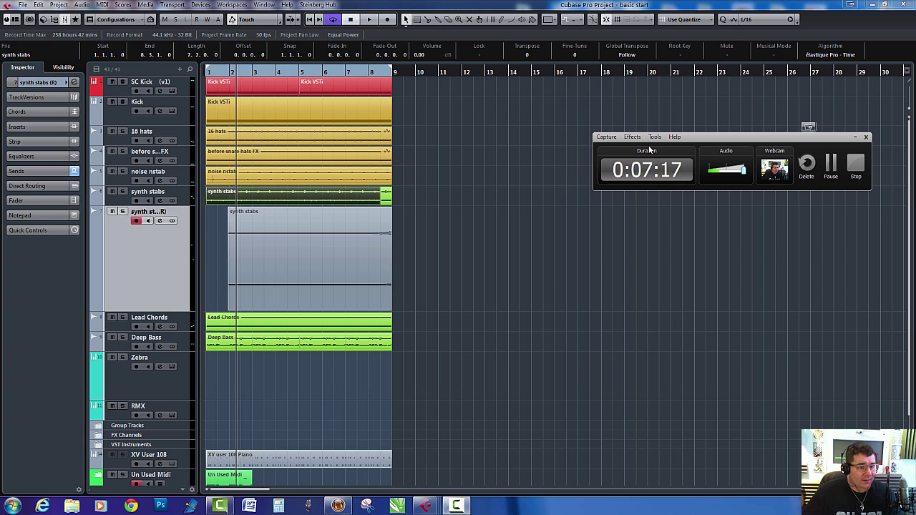
{"action": "left_click_drag", "start_coordinate": [694, 139], "coordinate": [634, 232]}
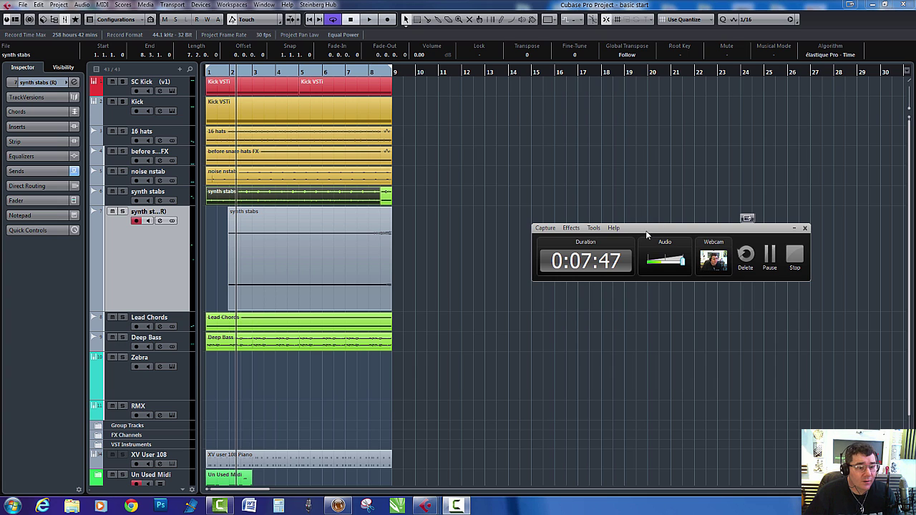
{"action": "left_click_drag", "start_coordinate": [646, 230], "coordinate": [639, 269]}
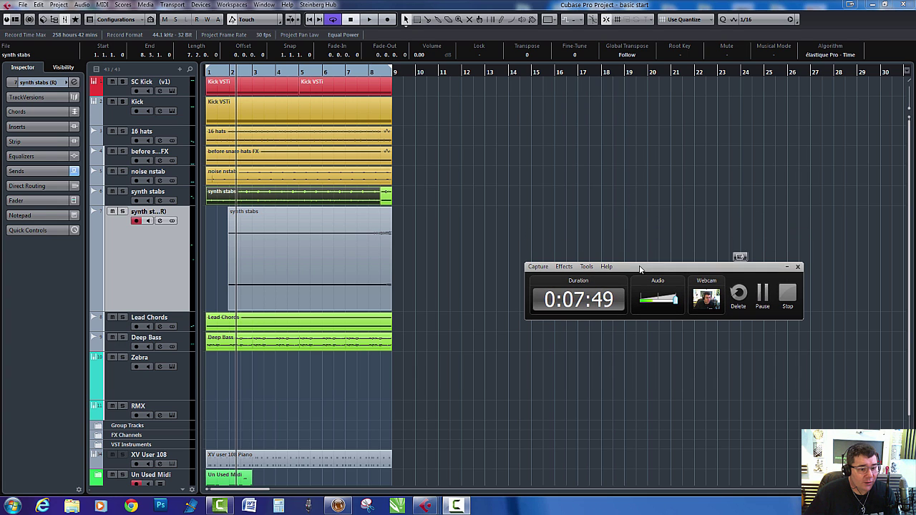